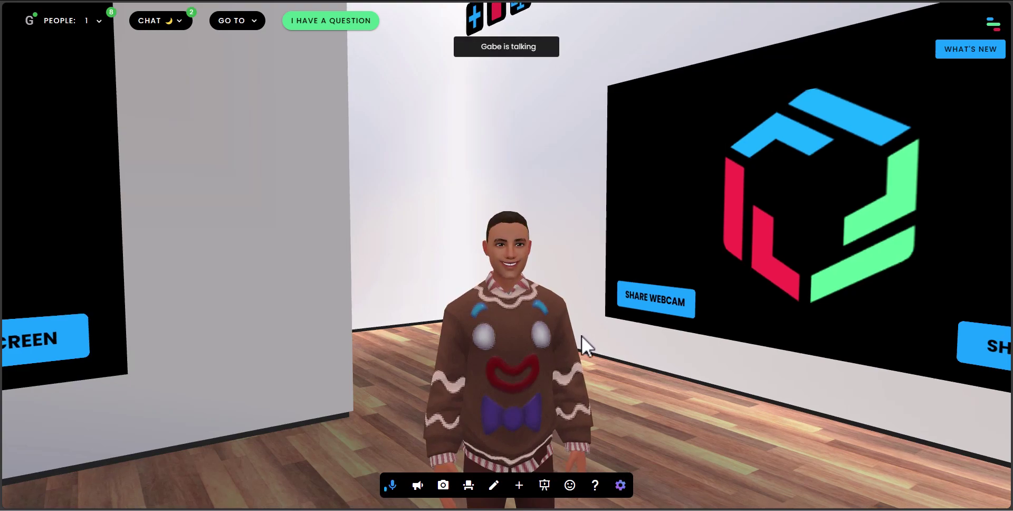
Step: Examine the avatar's facial expressions and gingerbread sweater from several angles and distances
drag(582, 337, 557, 342)
scroll(606, 351, down, 2)
scroll(550, 339, up, 2)
scroll(551, 339, up, 1)
scroll(554, 337, down, 2)
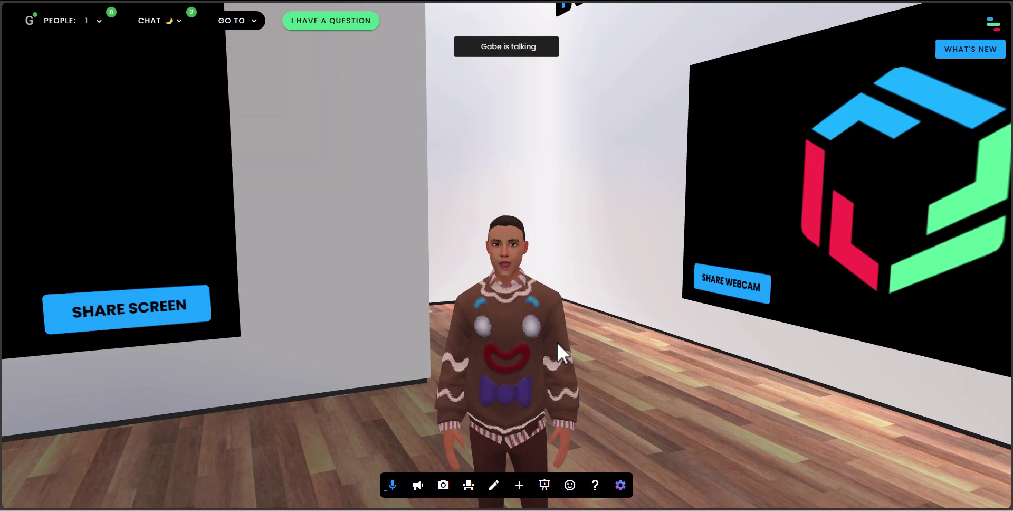
drag(558, 352, 543, 354)
scroll(541, 352, up, 1)
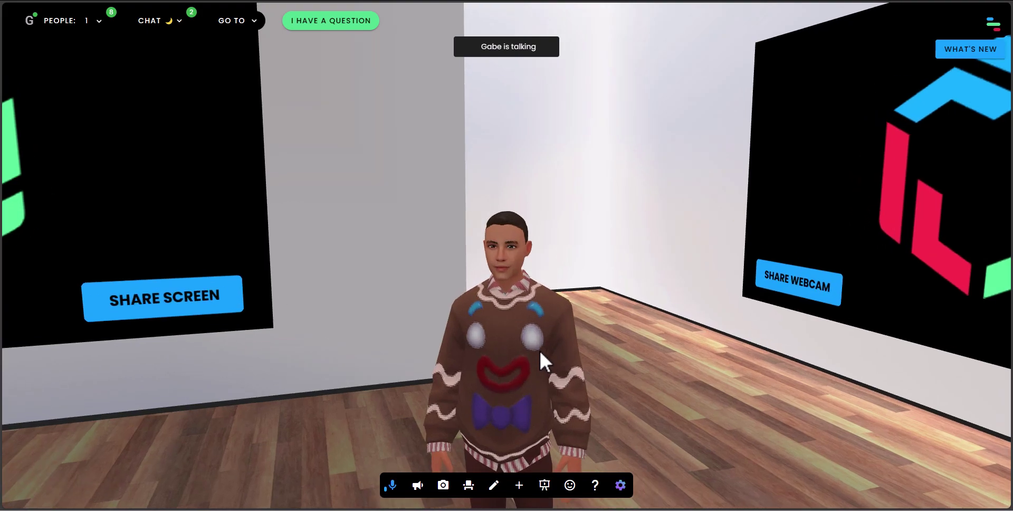
scroll(540, 352, up, 2)
scroll(540, 352, down, 1)
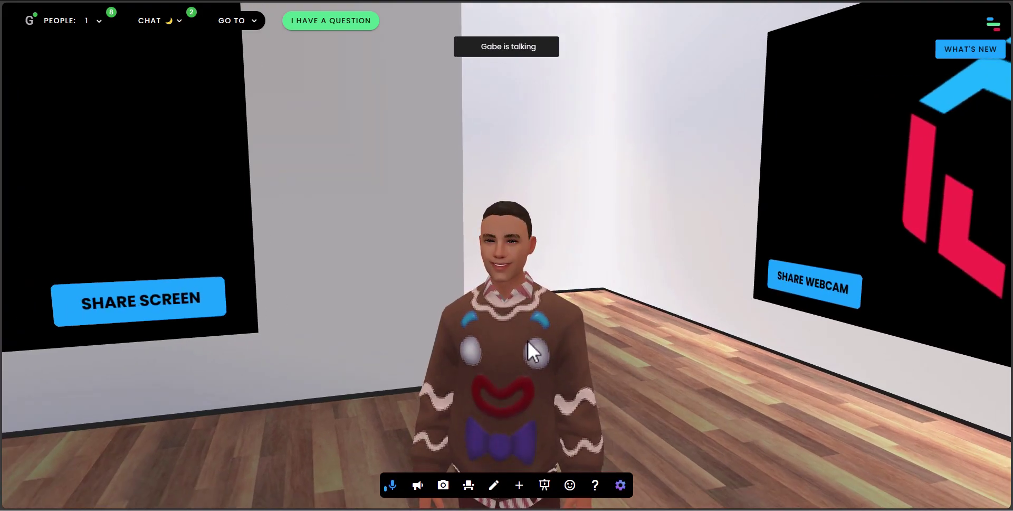
scroll(536, 329, down, 2)
drag(547, 342, 605, 352)
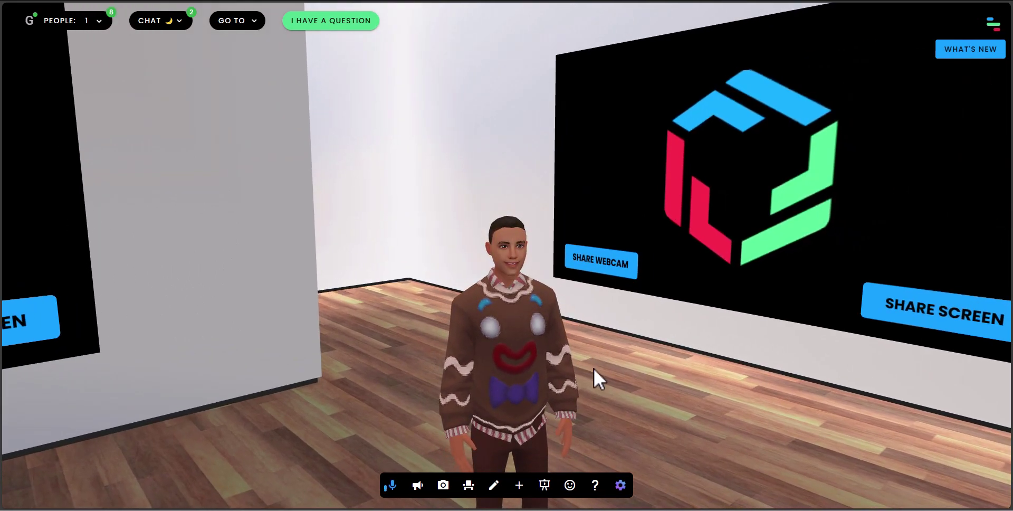
drag(601, 375, 486, 387)
Step: Look up the description of the beta Webcam Face Tracking option in the settings
click(620, 485)
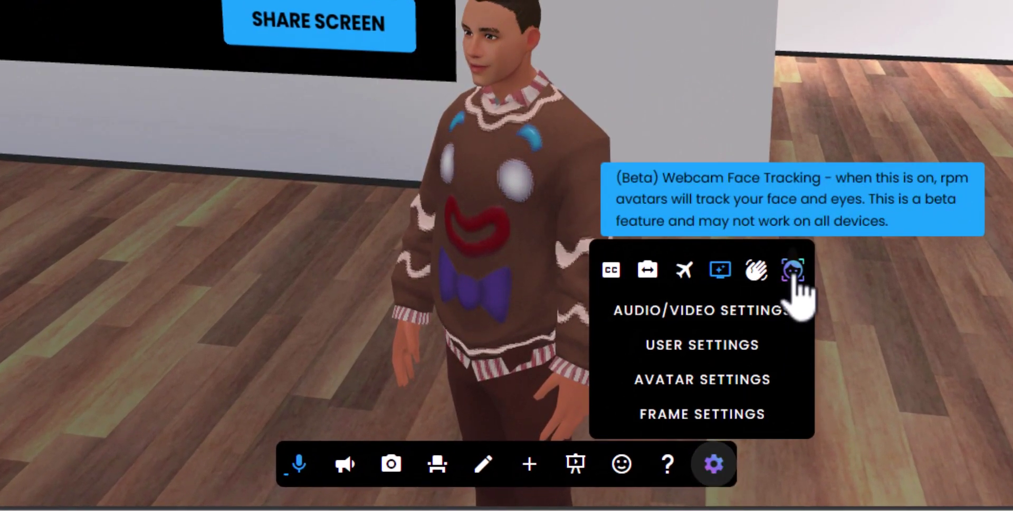
click(713, 464)
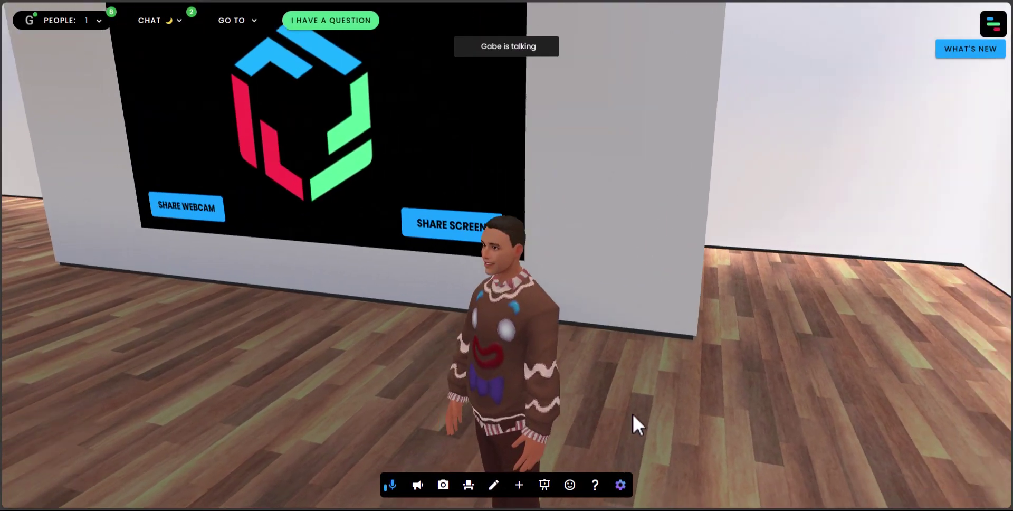
drag(633, 413, 548, 421)
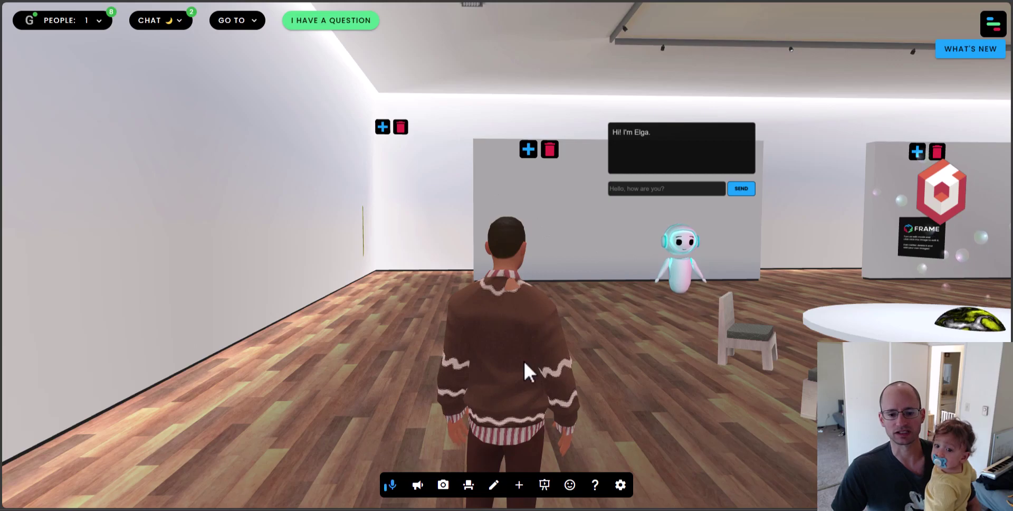
click(520, 486)
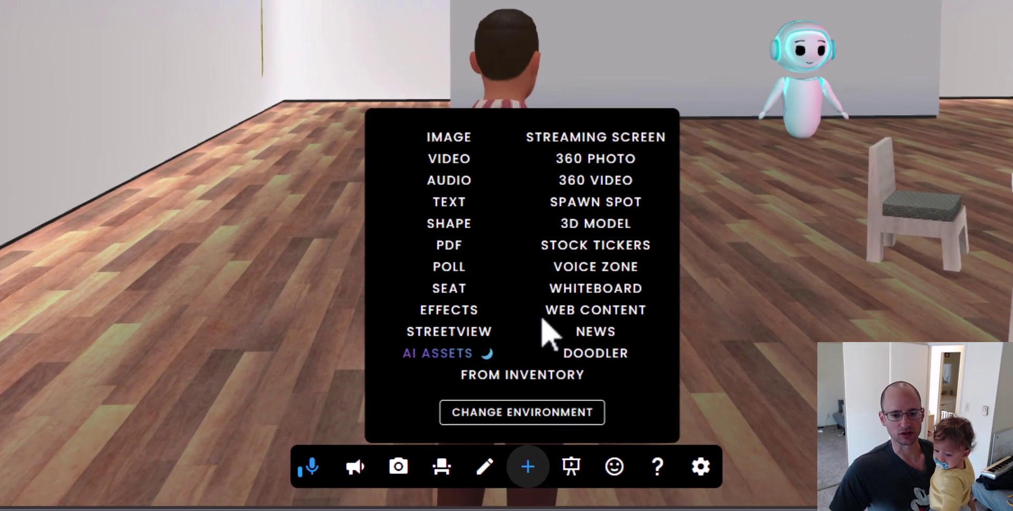
click(583, 314)
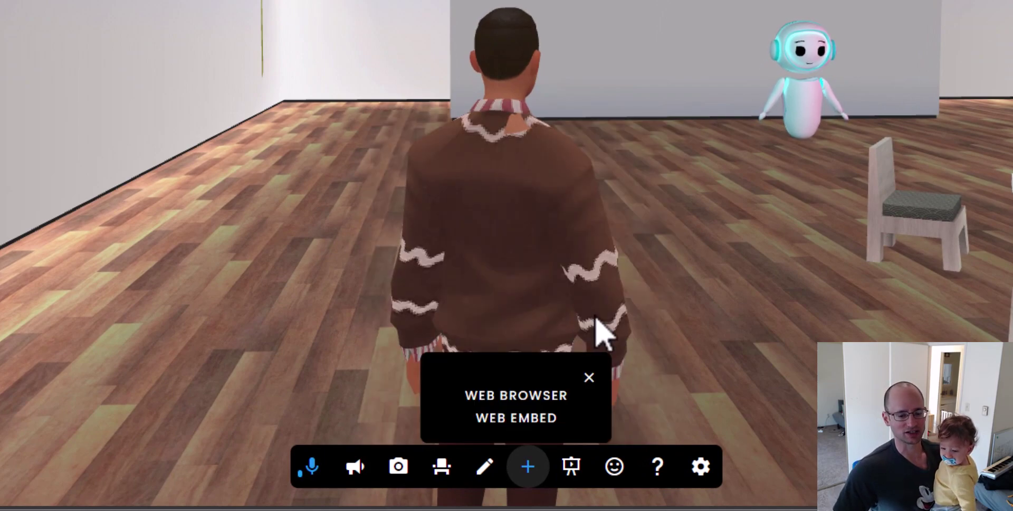
mouse_move(547, 428)
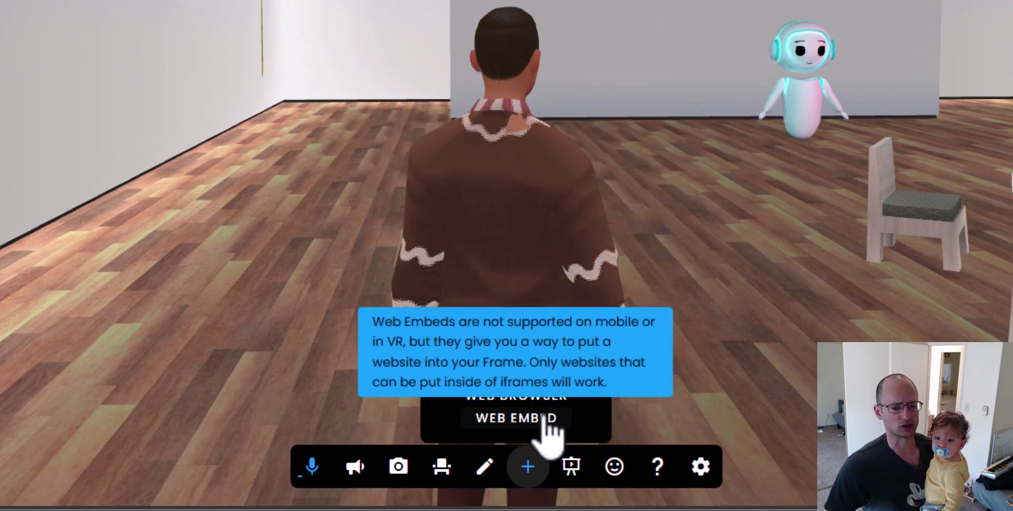
click(542, 423)
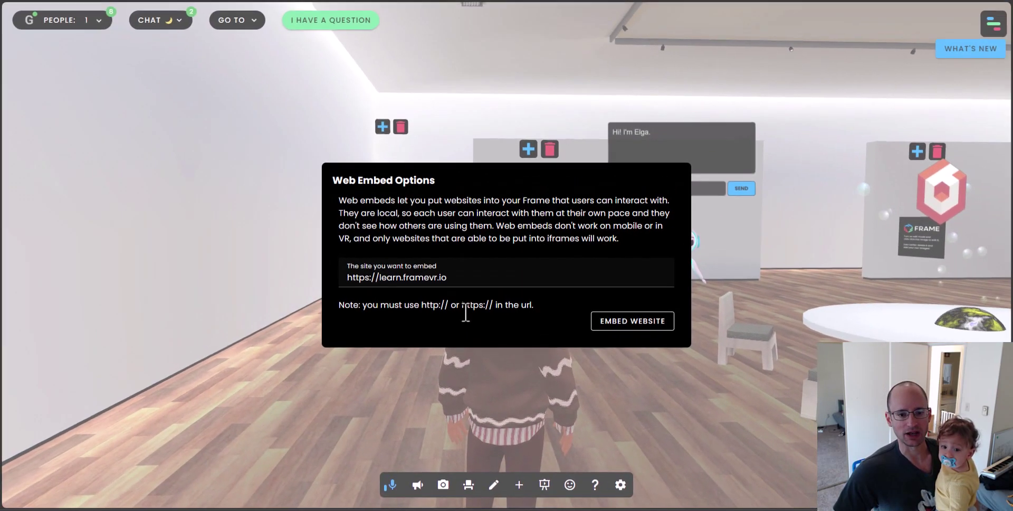
click(615, 321)
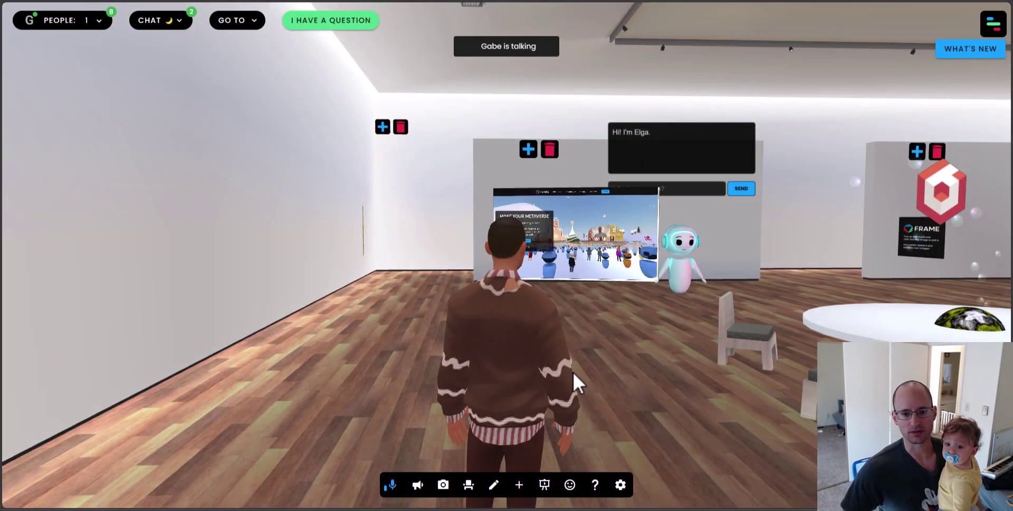
Step: Walk the avatar up to the embedded website and browse down to its Space Matters section
drag(558, 385, 553, 387)
key(w)
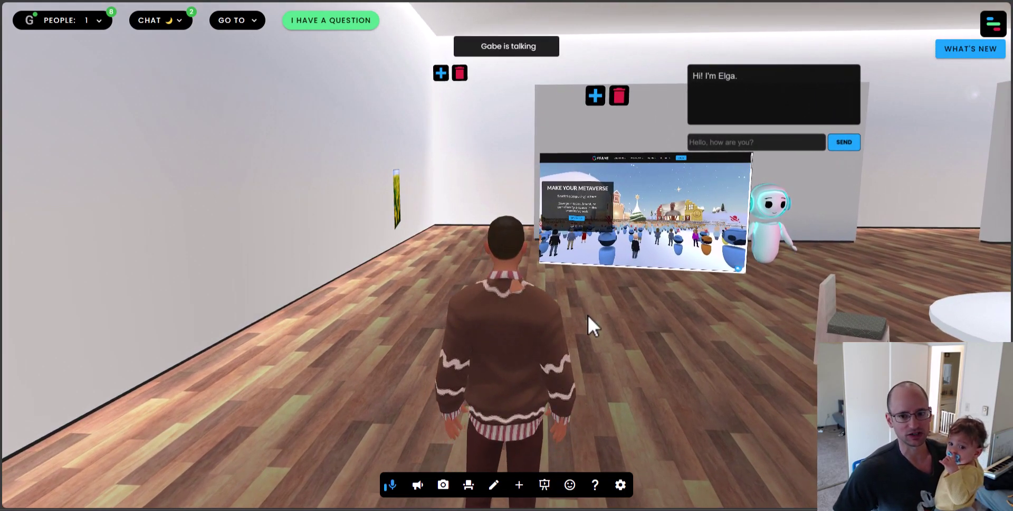
key(w)
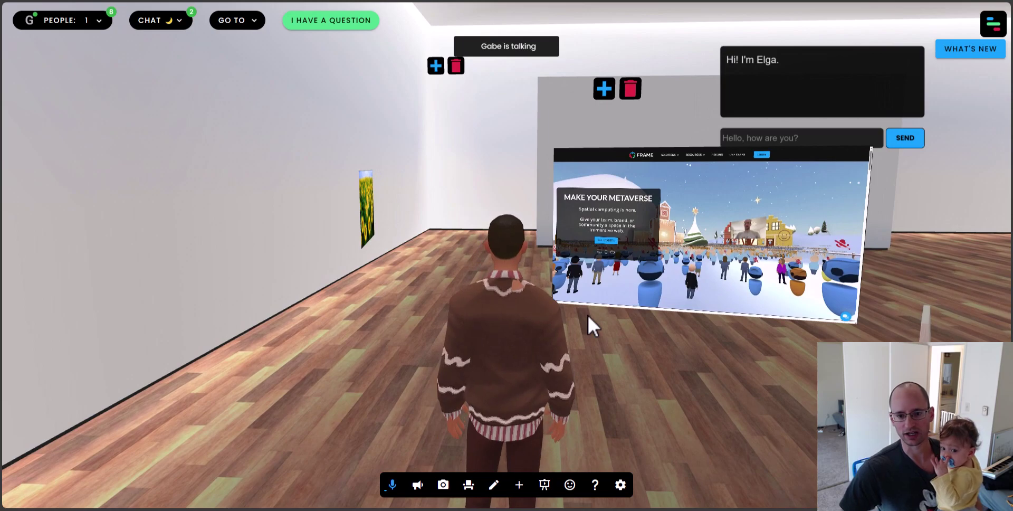
scroll(678, 225, down, 5)
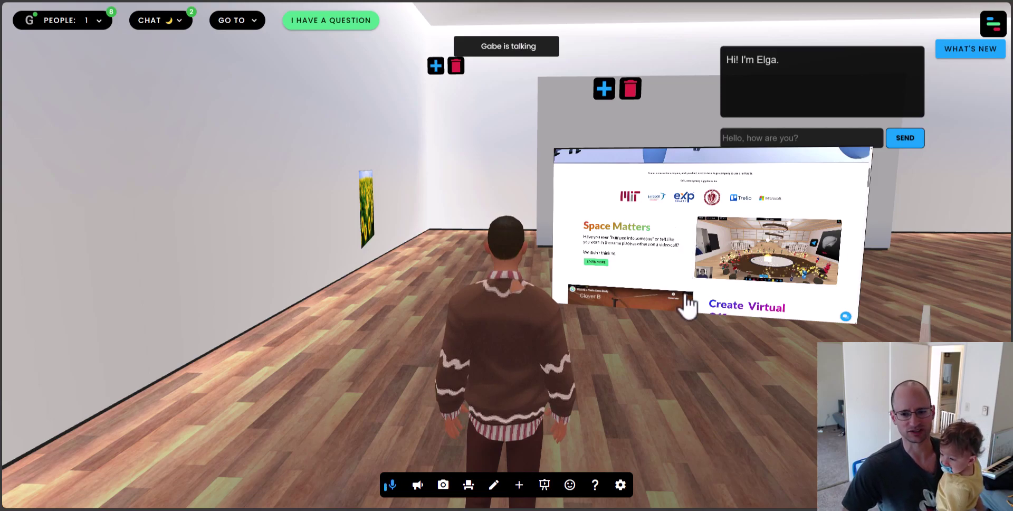
drag(686, 333, 722, 335)
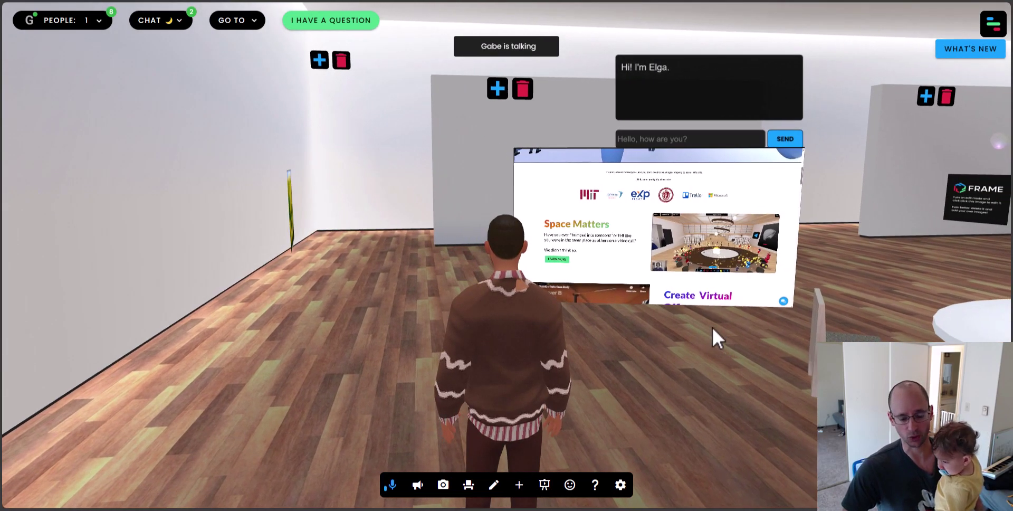
Step: Switch to first-person view and browse the embedded page down to the Teach In A 3D Campus section
key(p)
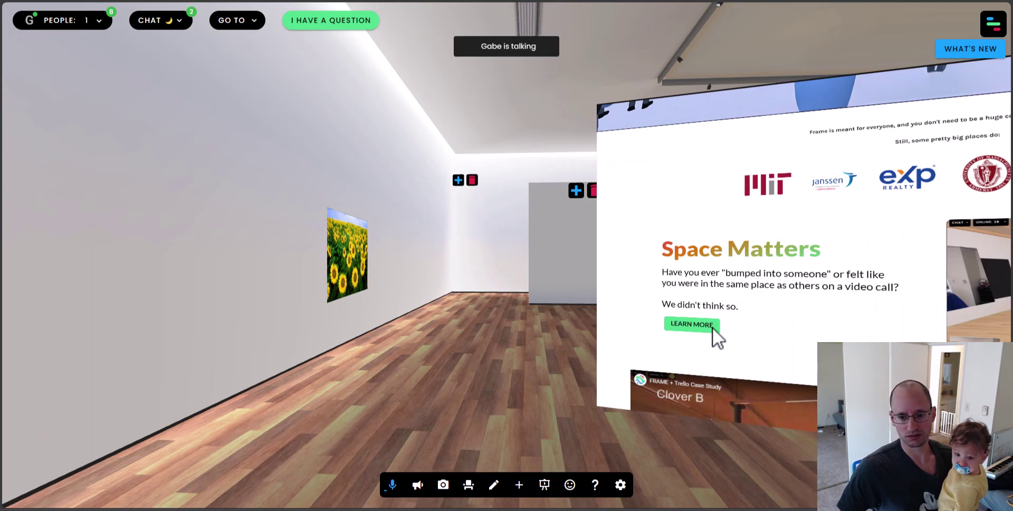
drag(442, 407, 575, 410)
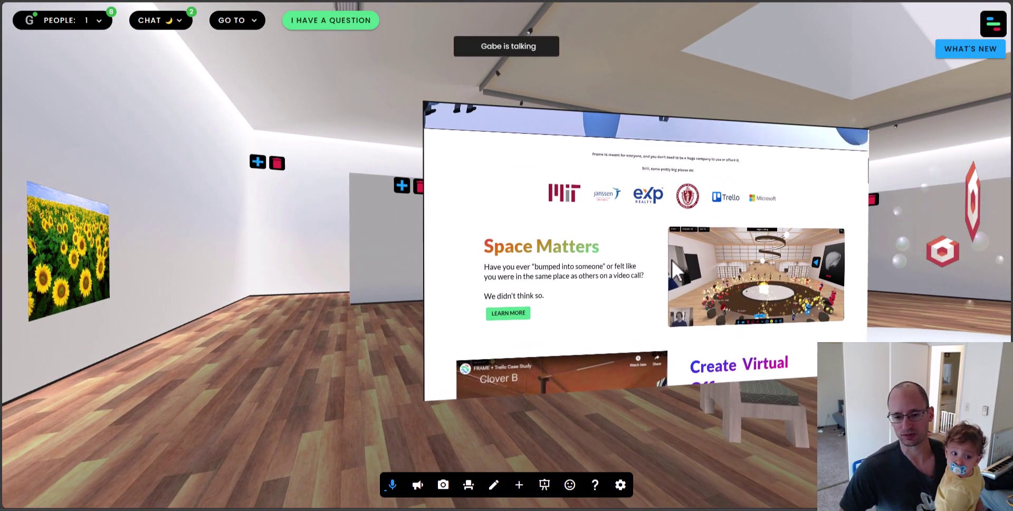
scroll(663, 268, down, 6)
scroll(558, 251, up, 2)
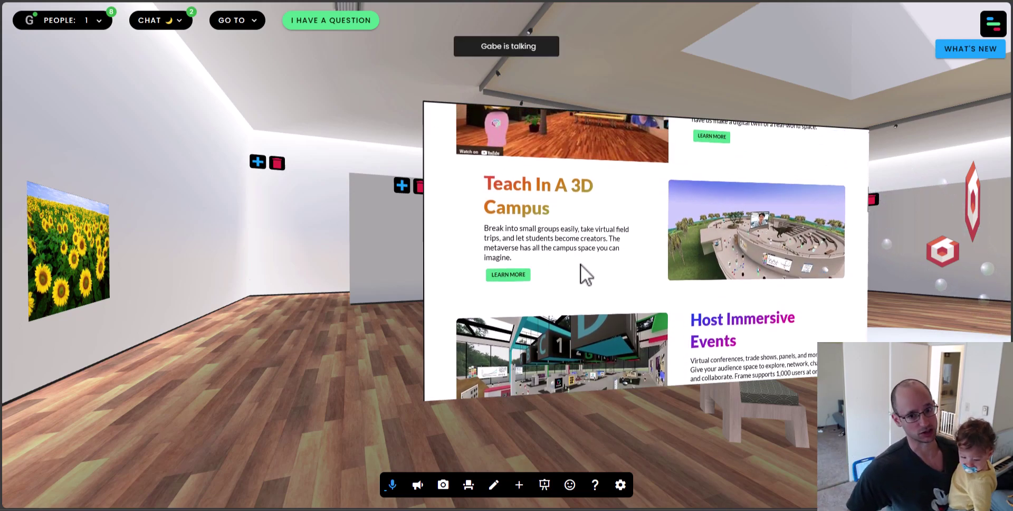
Step: Return the embedded page to its top and back away from it to view it within the gallery
drag(703, 410, 688, 410)
key(s)
key(d)
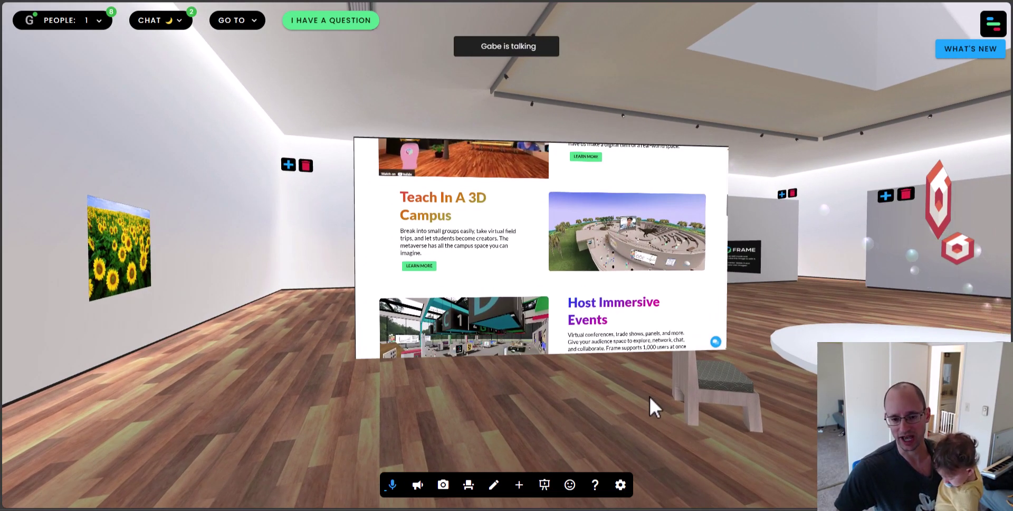
drag(651, 397, 570, 311)
scroll(571, 306, up, 10)
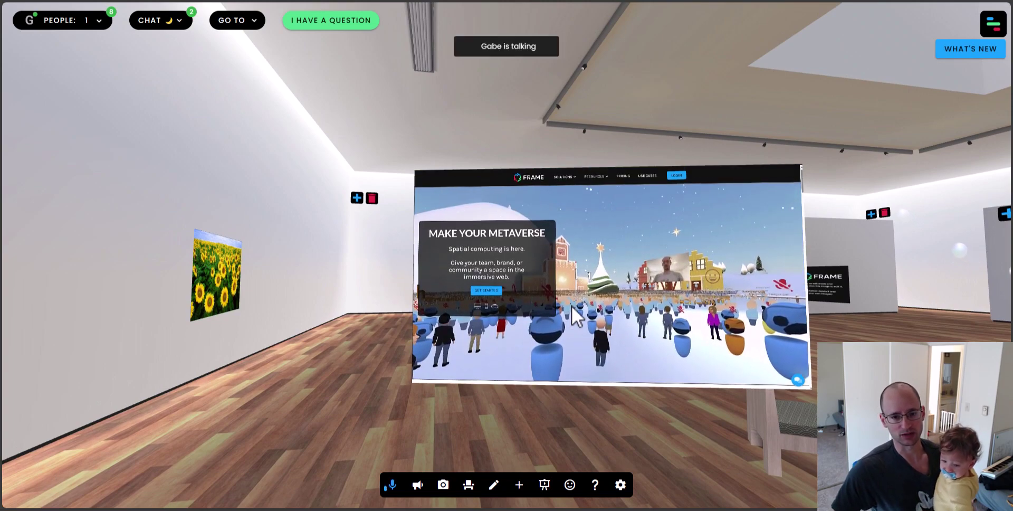
drag(496, 422, 506, 434)
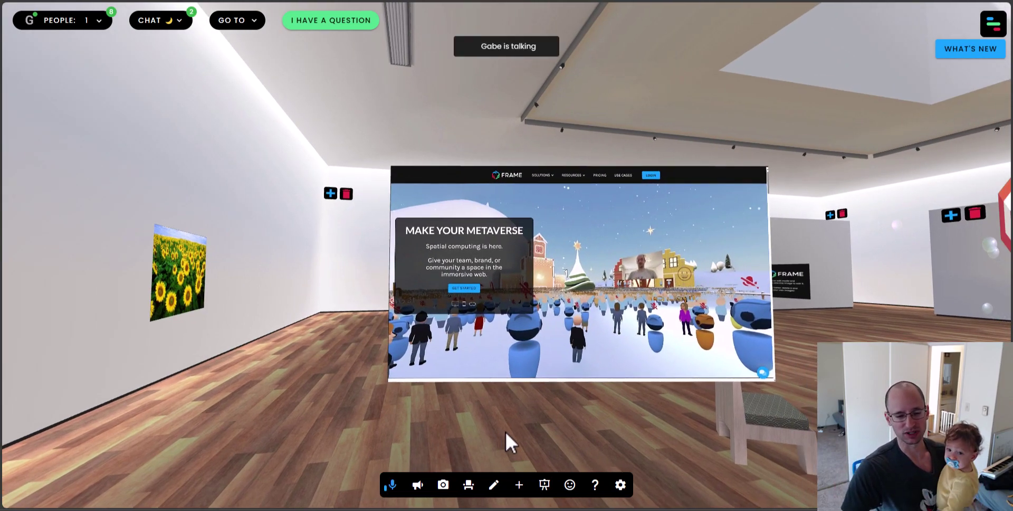
scroll(505, 430, down, 3)
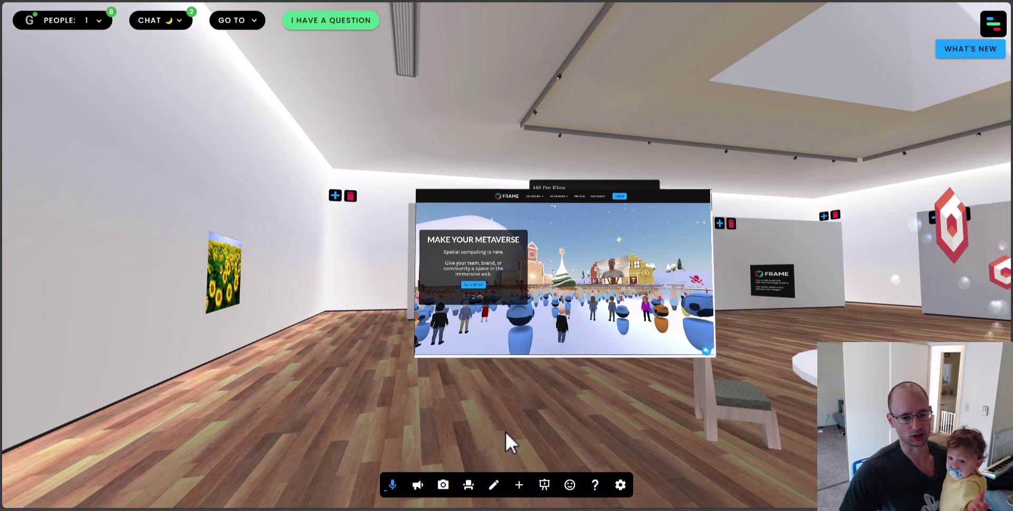
drag(505, 429, 540, 431)
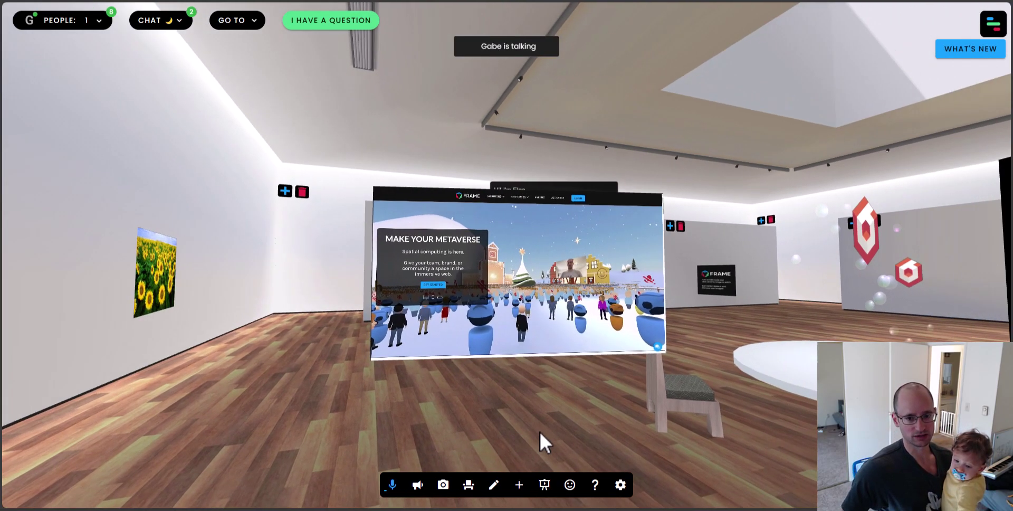
key(s)
key(d)
drag(541, 434, 553, 453)
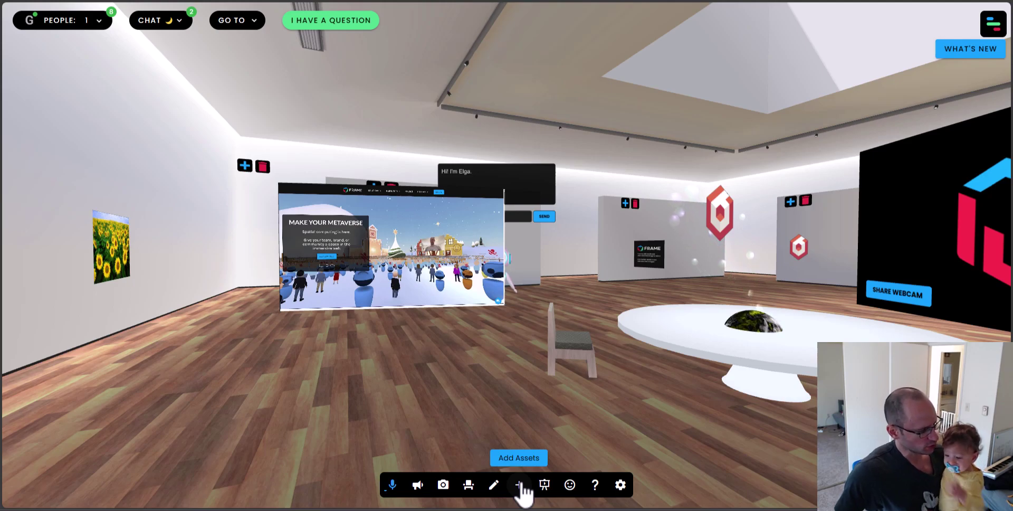
Step: Walk across the gallery to face the Elga AI character
drag(451, 426, 487, 419)
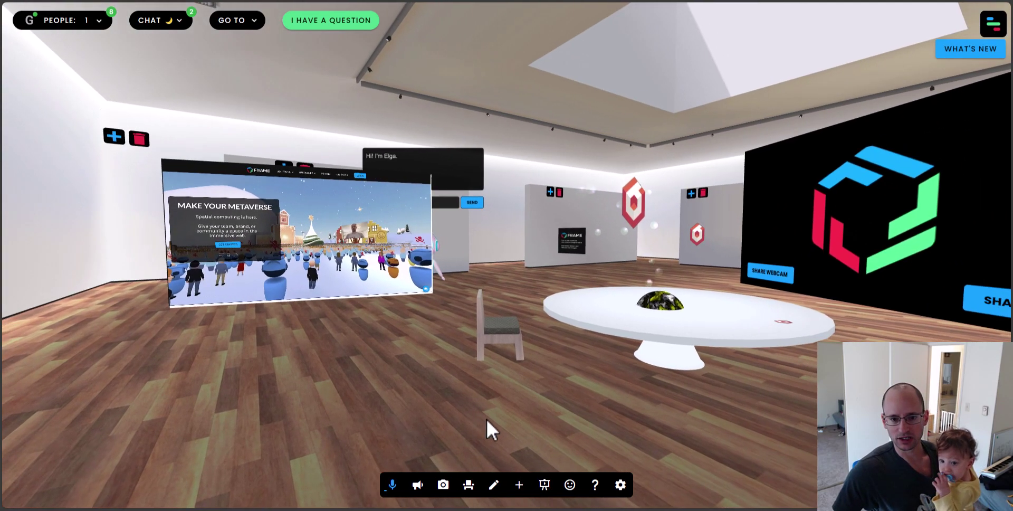
key(w)
key(a)
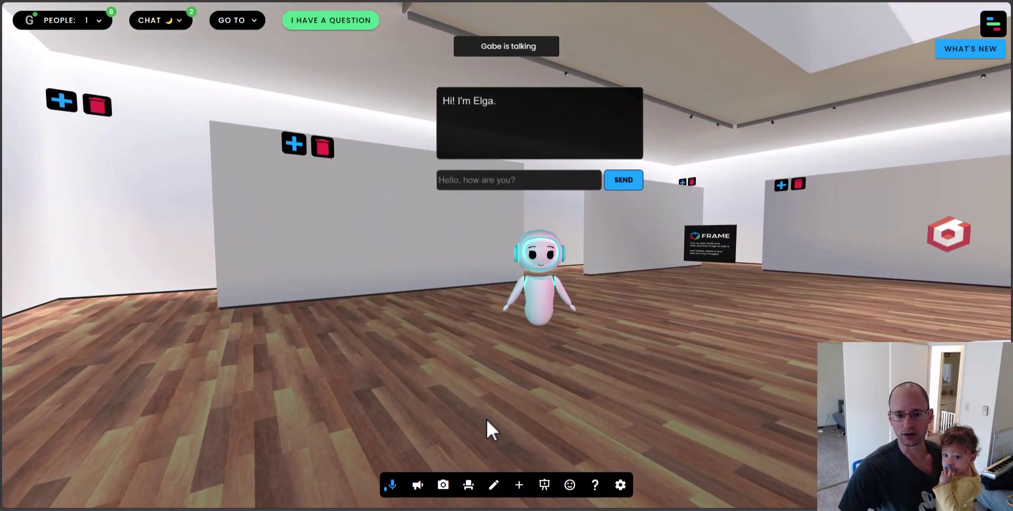
drag(546, 395, 524, 360)
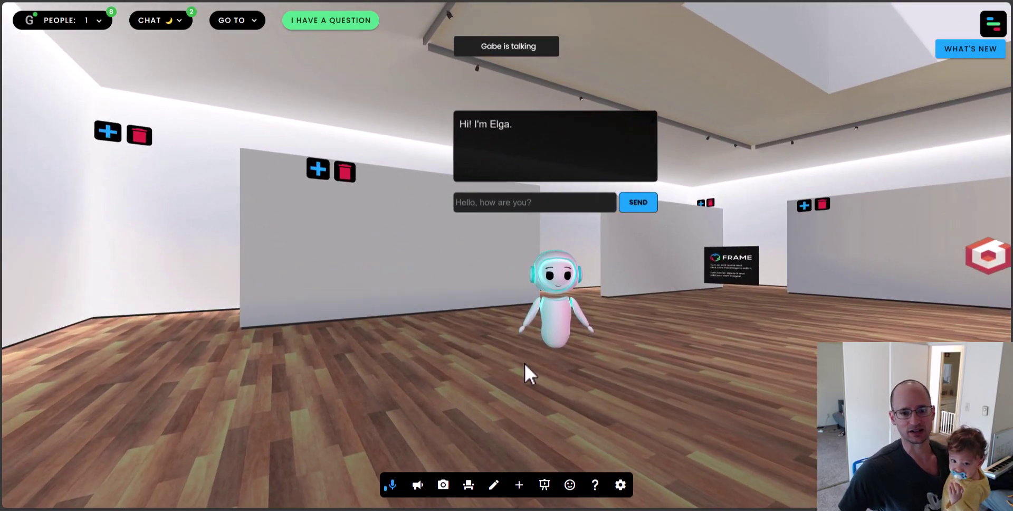
Step: Turn on editing and inspect Elga's demeanor, instructions and backstory, and uploaded-file settings
click(493, 485)
click(582, 175)
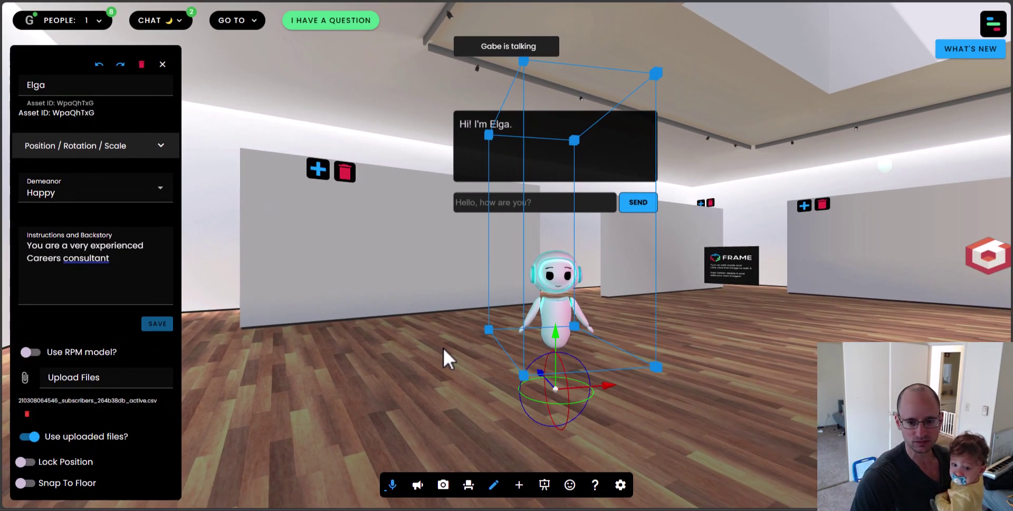
click(443, 350)
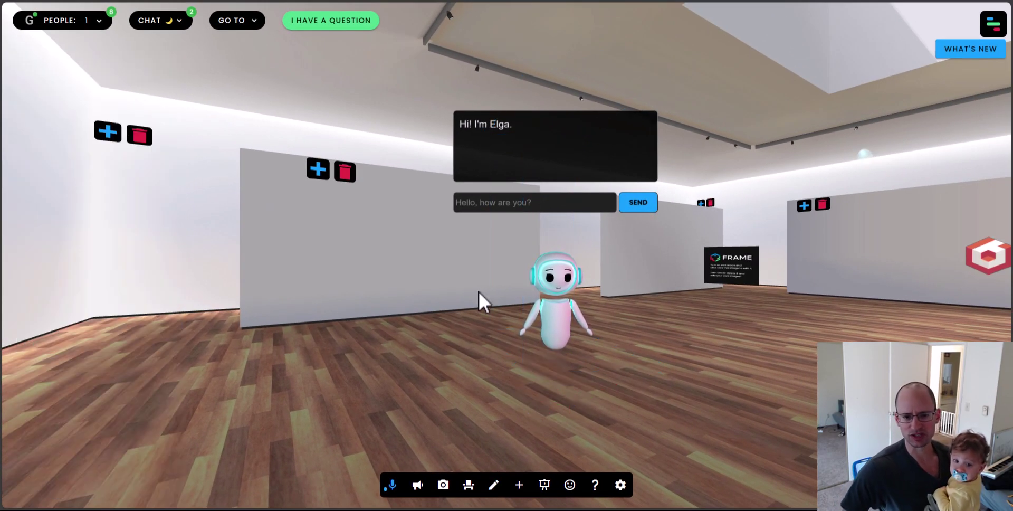
click(542, 180)
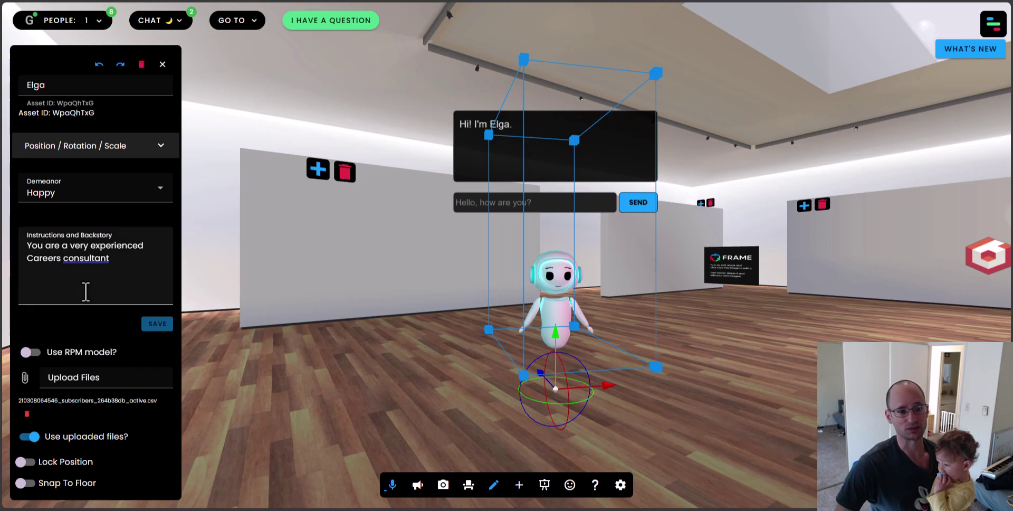
click(335, 292)
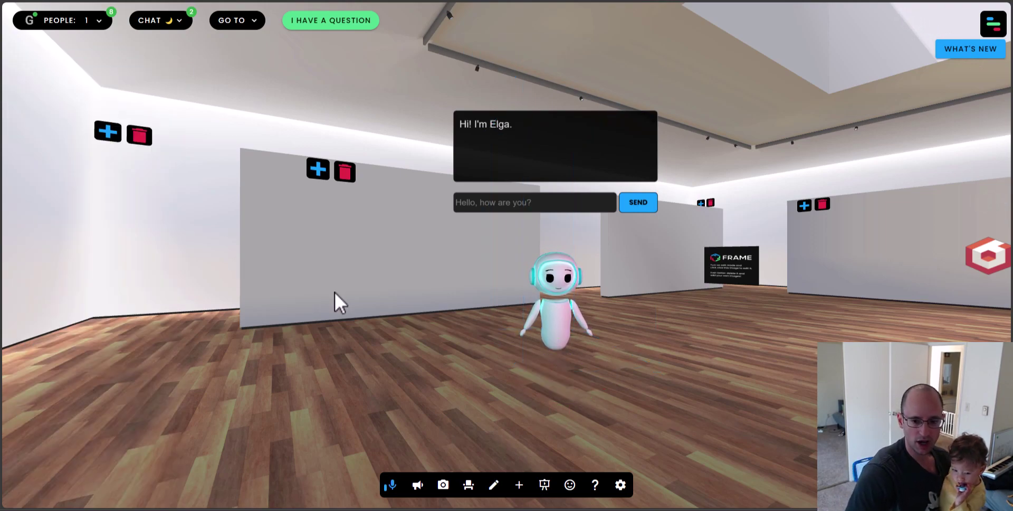
Step: Change the environment to Support Center 2
click(519, 484)
click(509, 454)
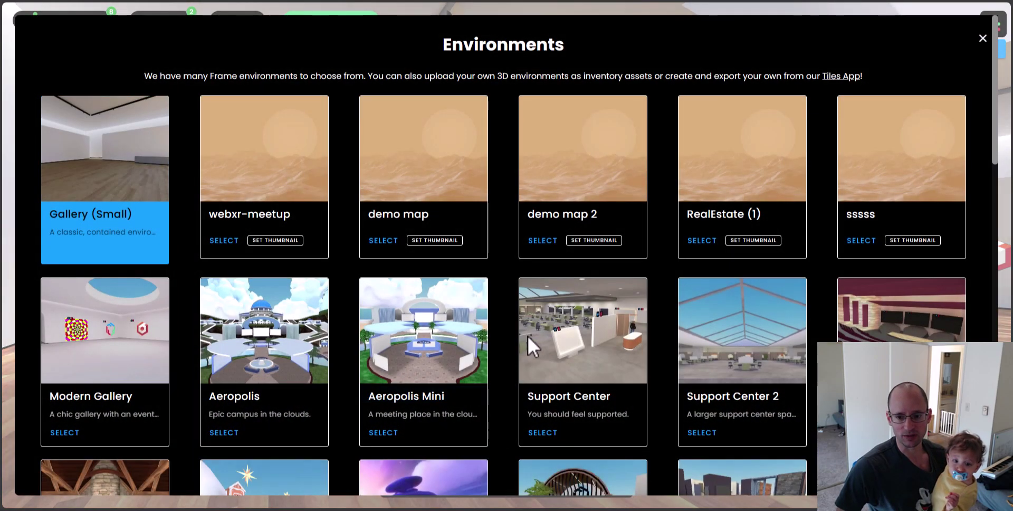
click(703, 433)
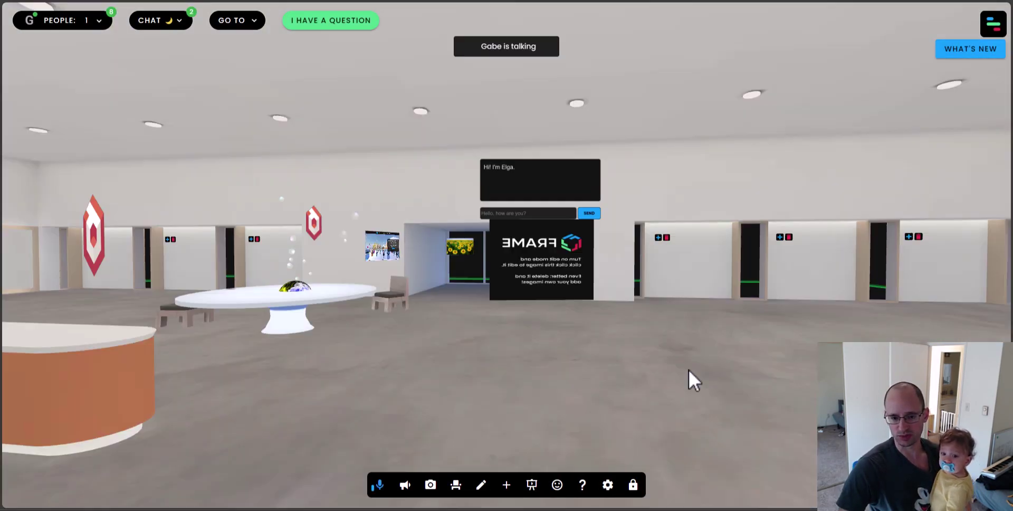
Step: Walk from the reception area into the large hall and view its rows of tables under the skylight
key(w)
drag(790, 396, 226, 351)
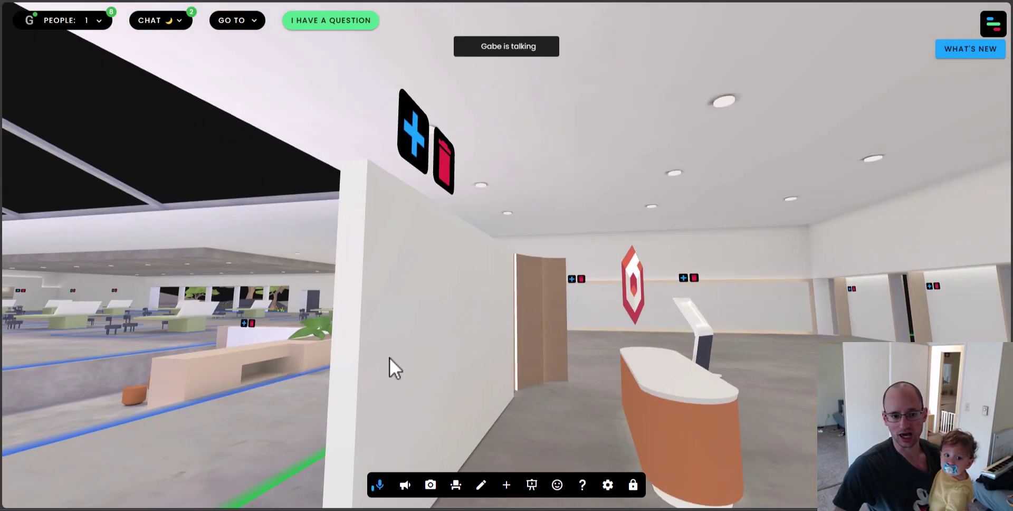
key(a)
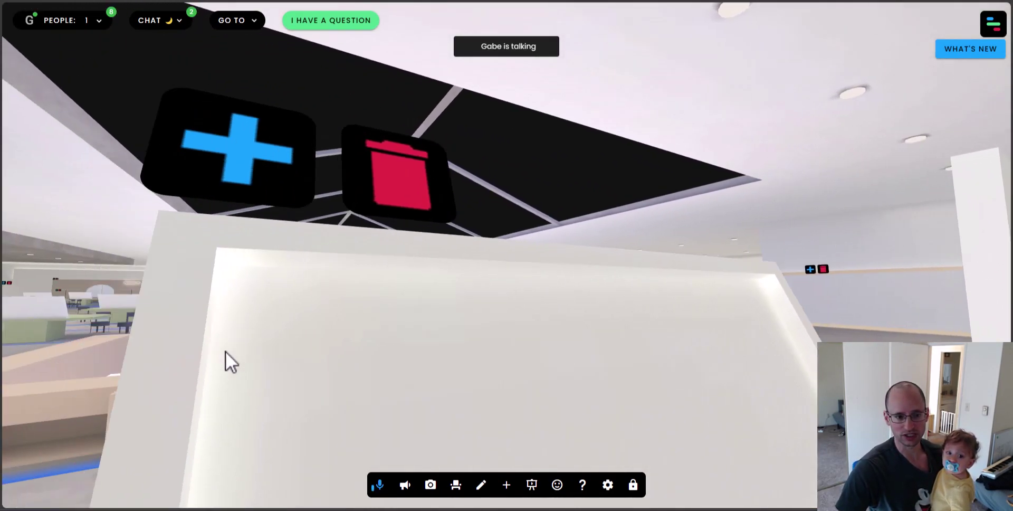
key(s)
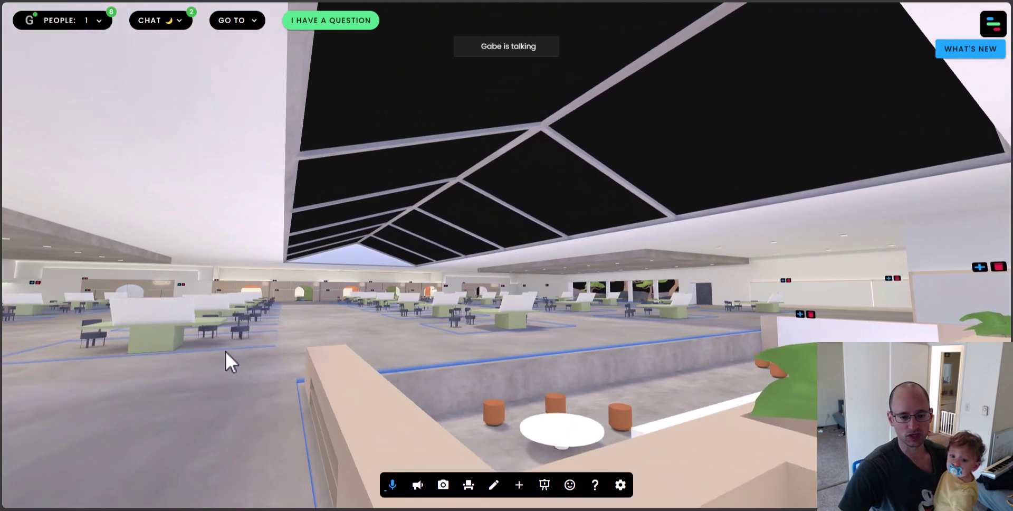
key(w)
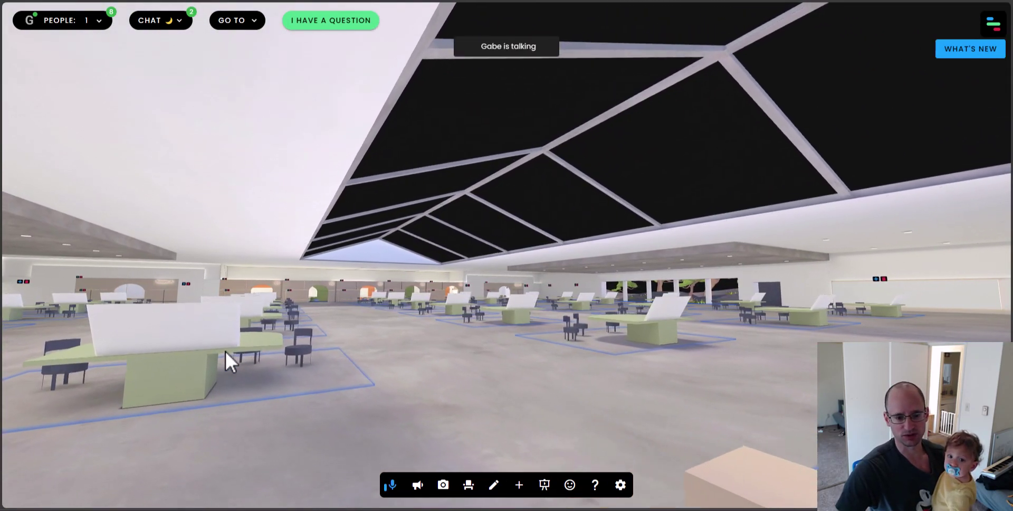
drag(505, 375, 409, 363)
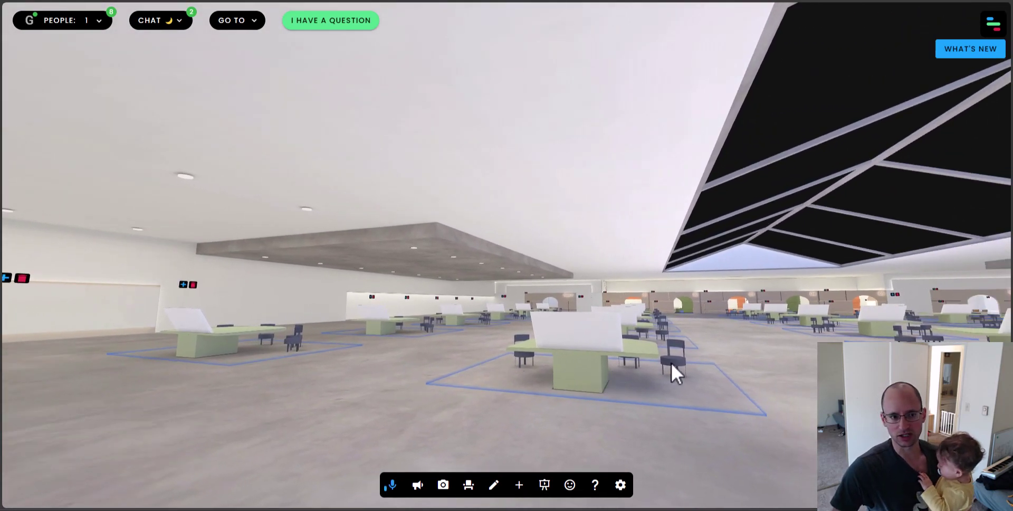
Step: Sit down at the nearest table, look around the hall from the seat, and walk away from it
click(670, 362)
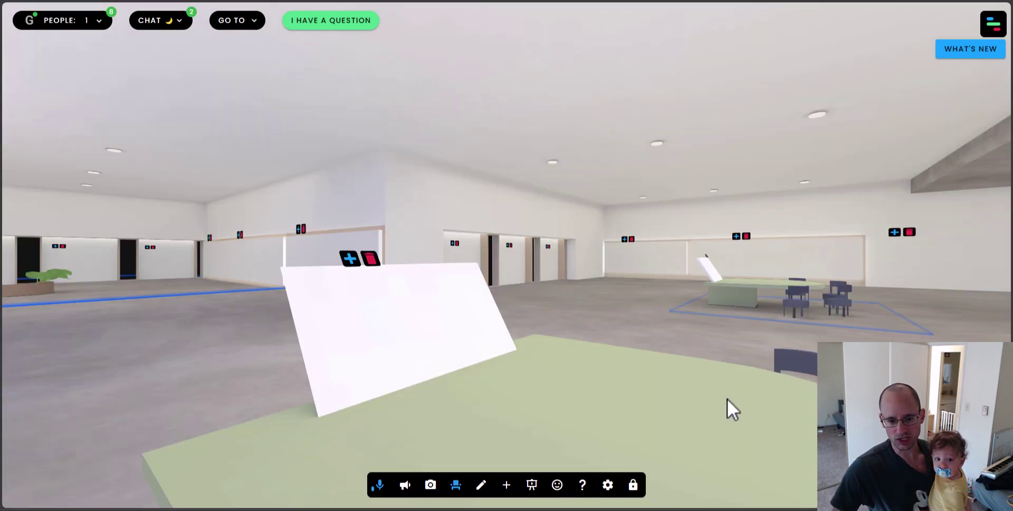
drag(730, 397, 421, 388)
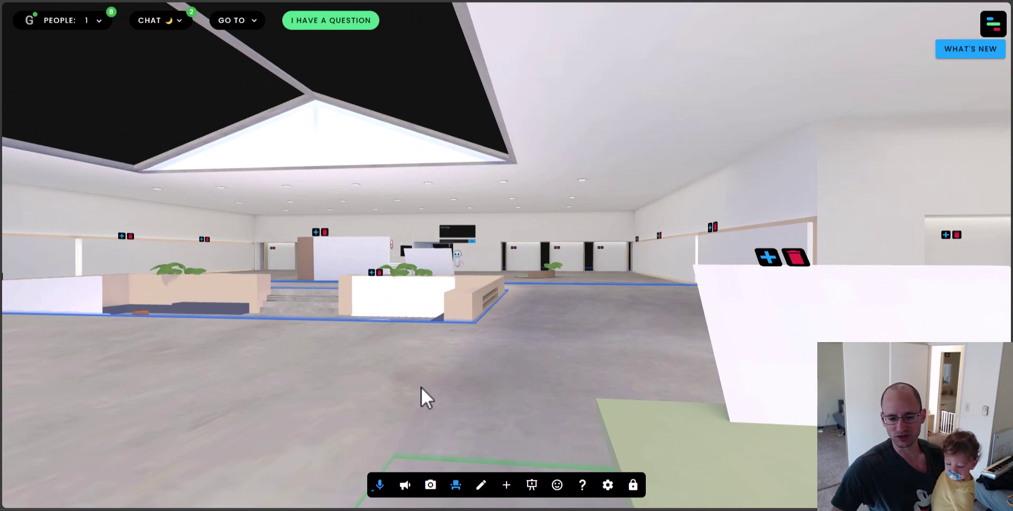
drag(477, 401, 366, 381)
key(w)
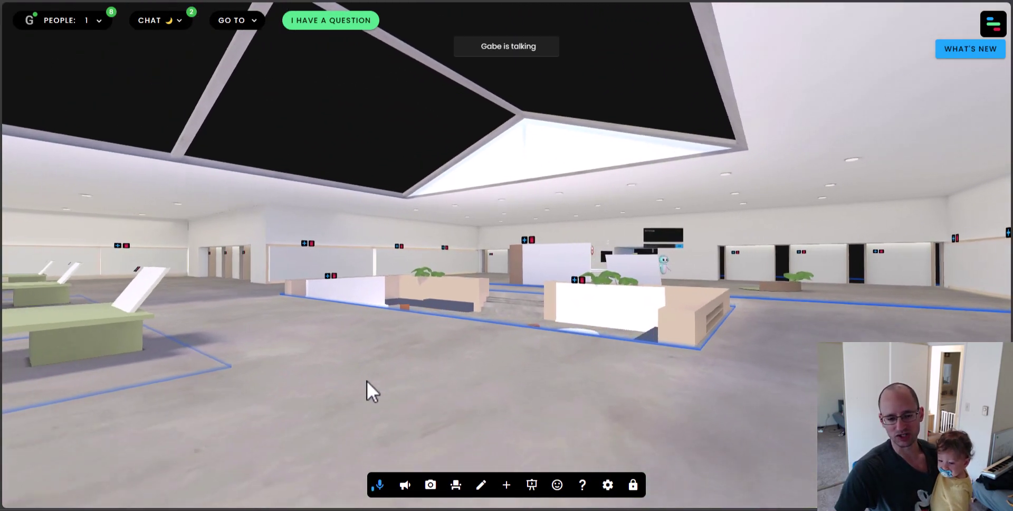
Step: Switch to third-person view, try a chair at another table, and walk on facing the rows of tables
scroll(366, 381, down, 3)
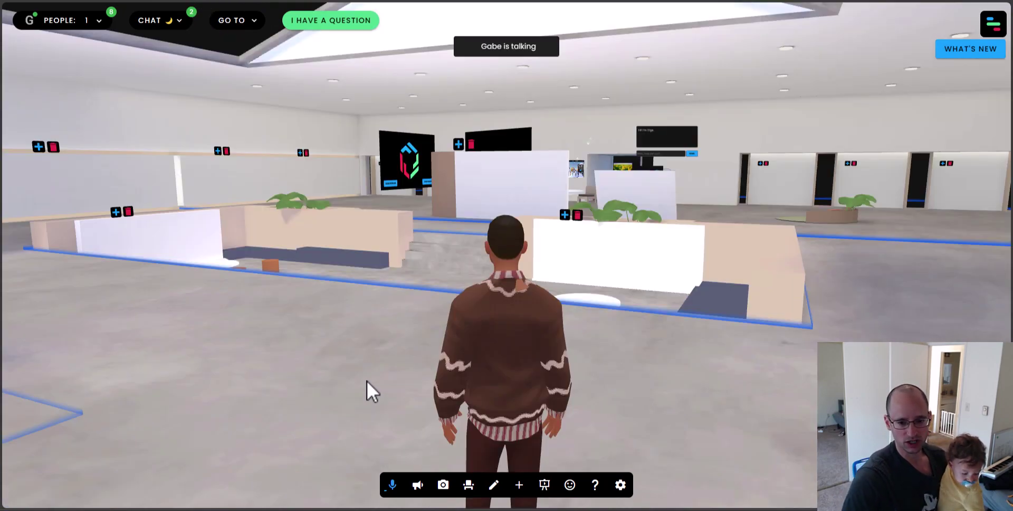
drag(465, 381, 518, 338)
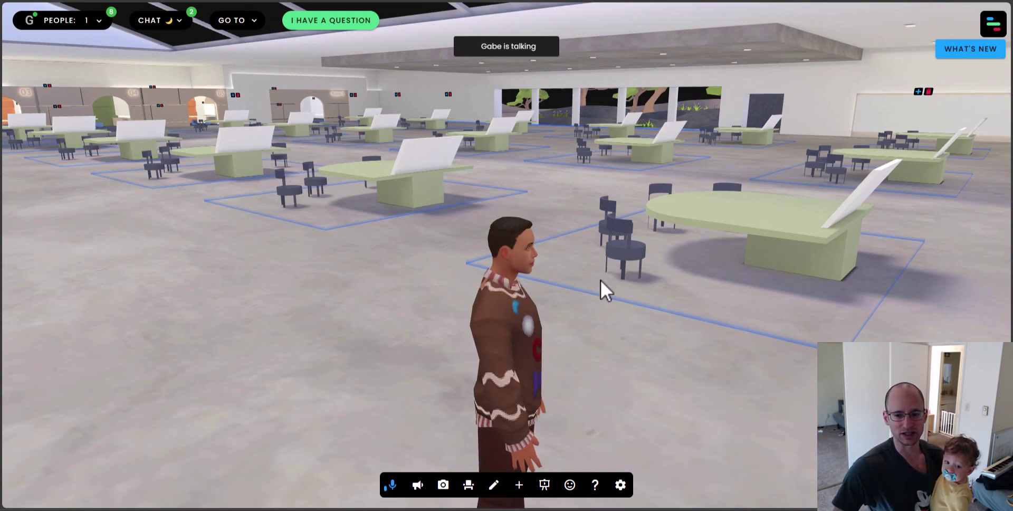
click(621, 250)
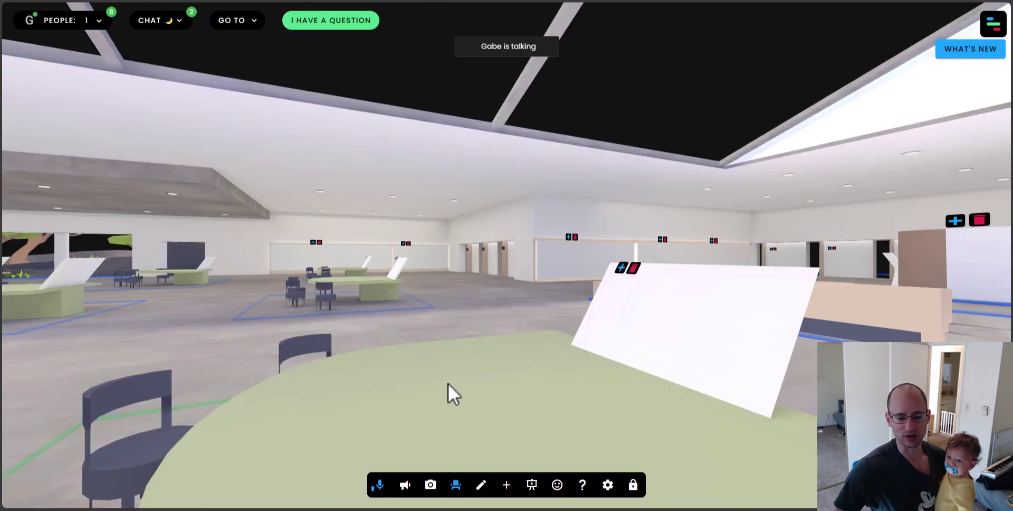
key(w)
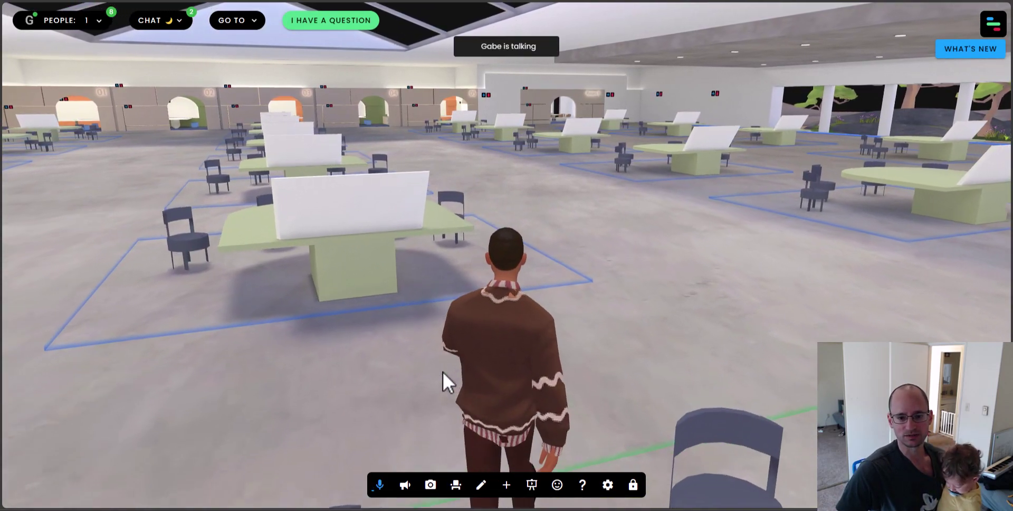
key(w)
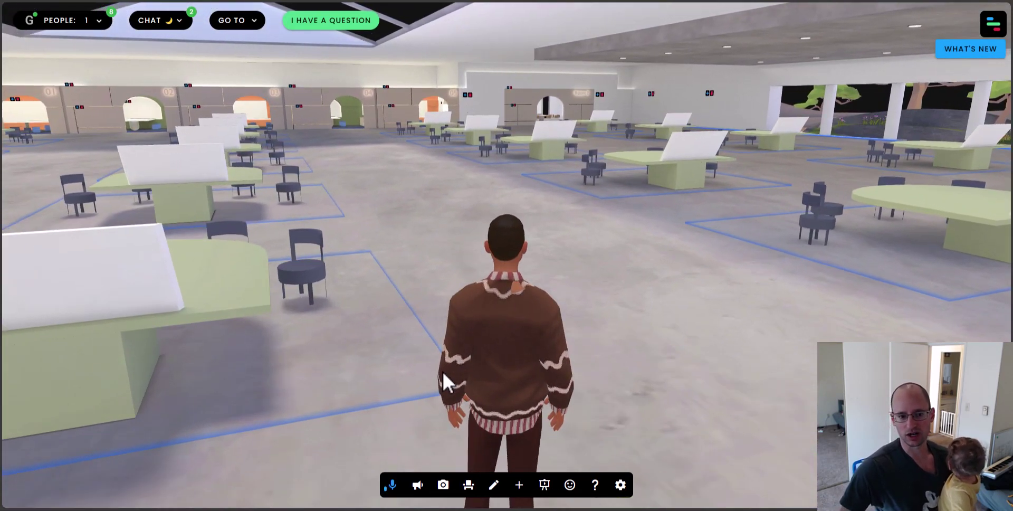
drag(512, 335, 531, 333)
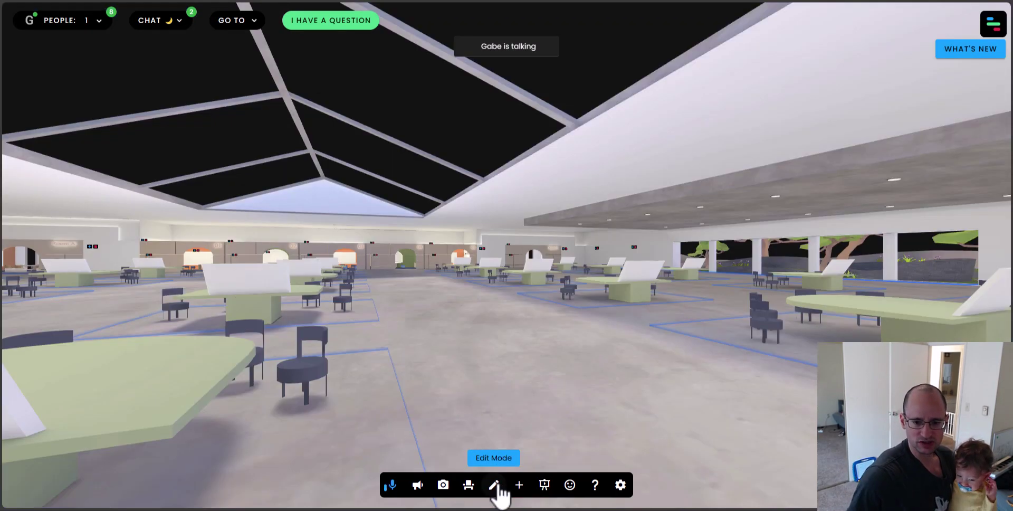
Step: Add a text area asset to the hall in front of the avatar
click(496, 483)
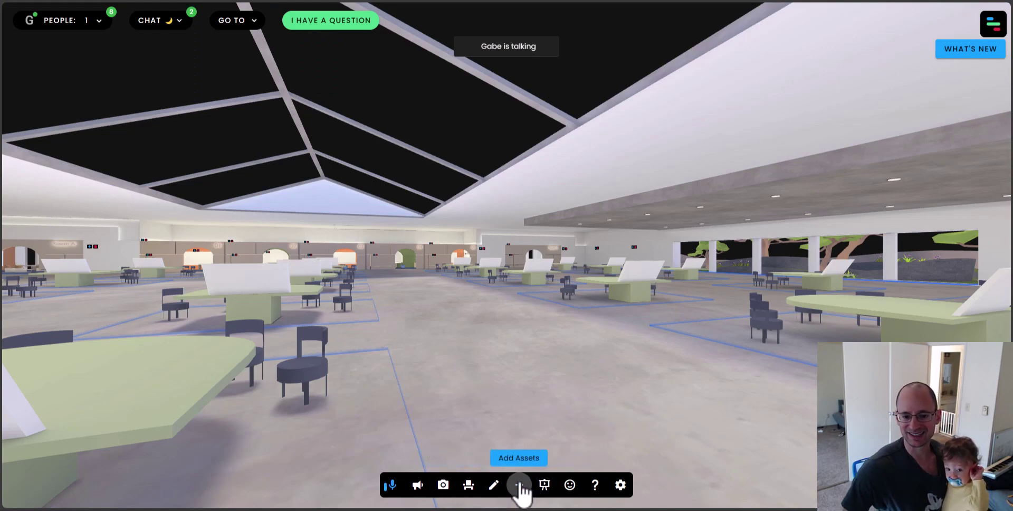
click(519, 484)
click(473, 332)
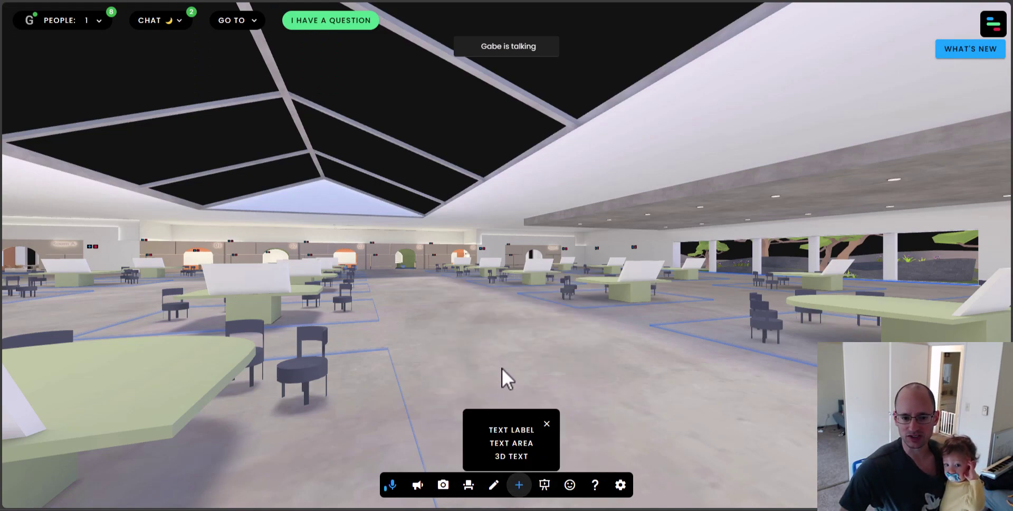
click(522, 439)
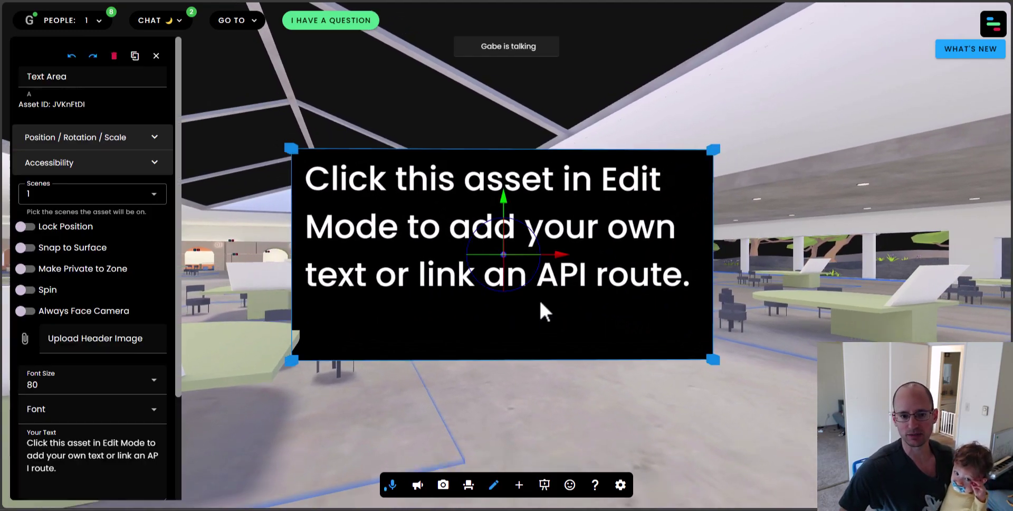
Step: Upload the "3.0 promo" picture from the Images folder as the text area's header image
scroll(63, 275, down, 3)
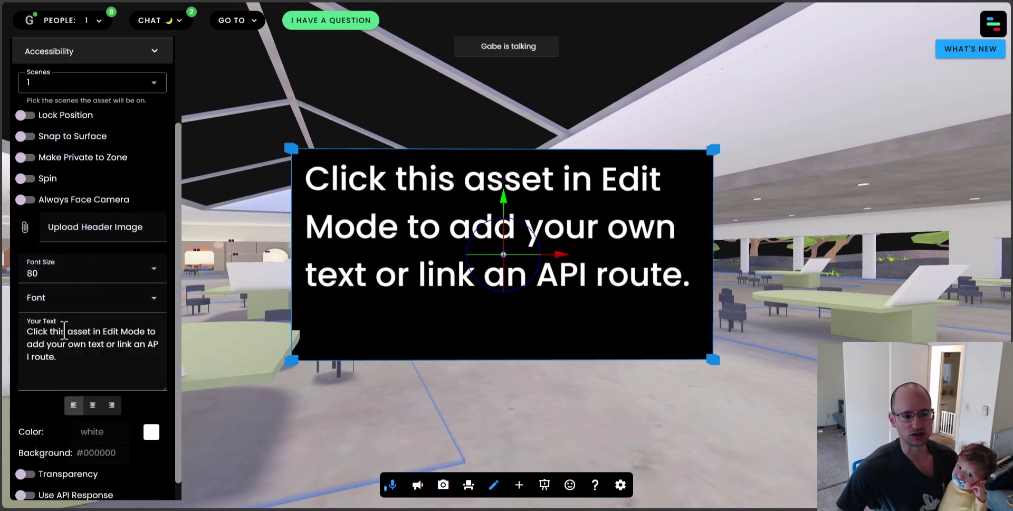
click(90, 230)
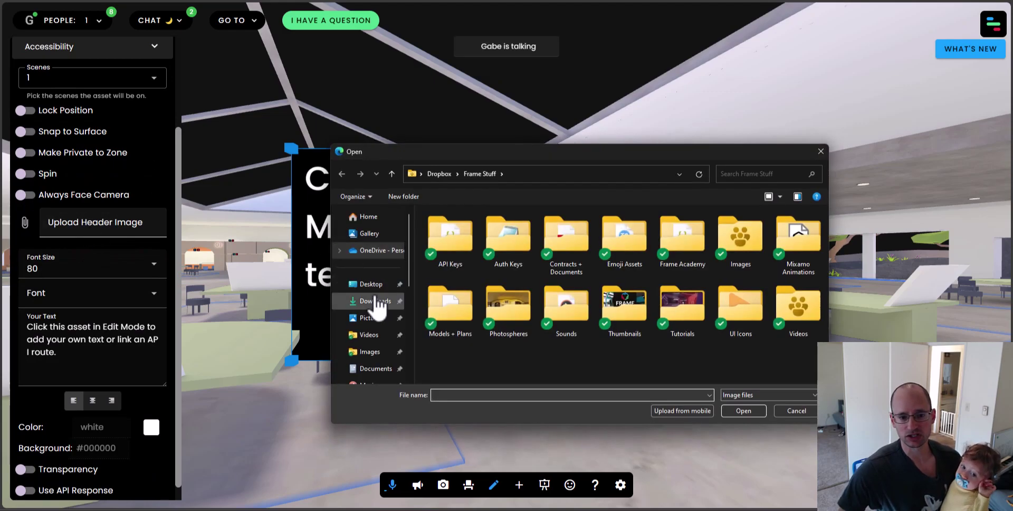
click(379, 355)
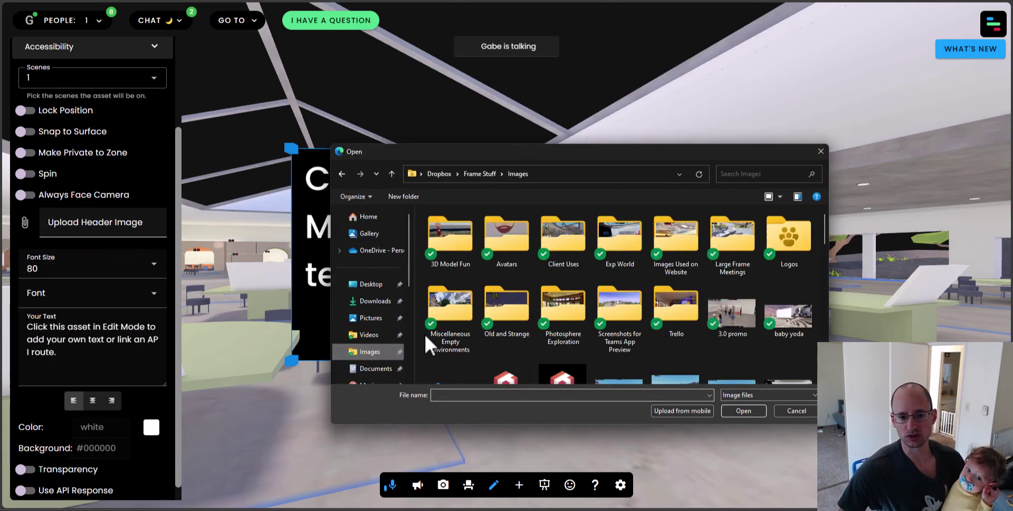
click(730, 305)
click(748, 412)
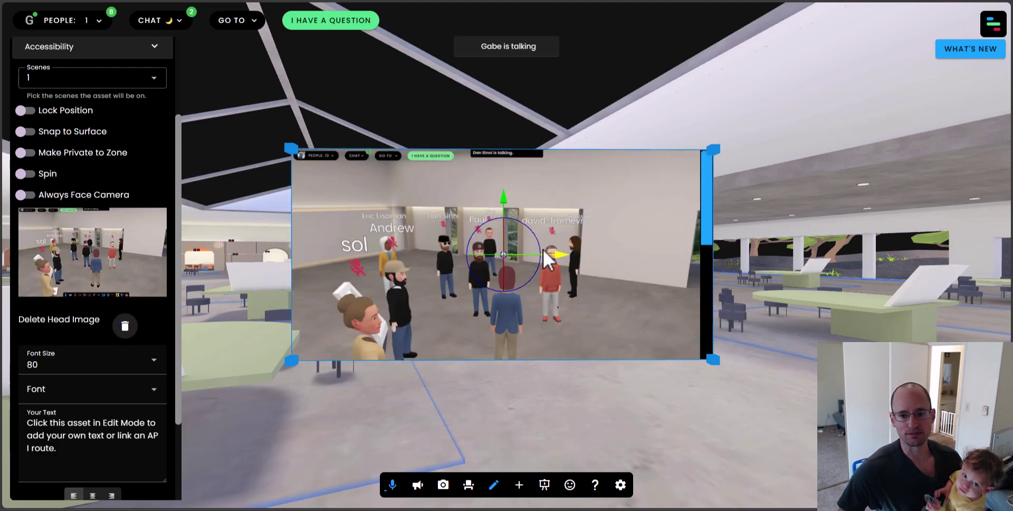
Step: Review the text area's remaining settings, leave editing, and scroll its content down to the text below the header image
scroll(85, 401, down, 2)
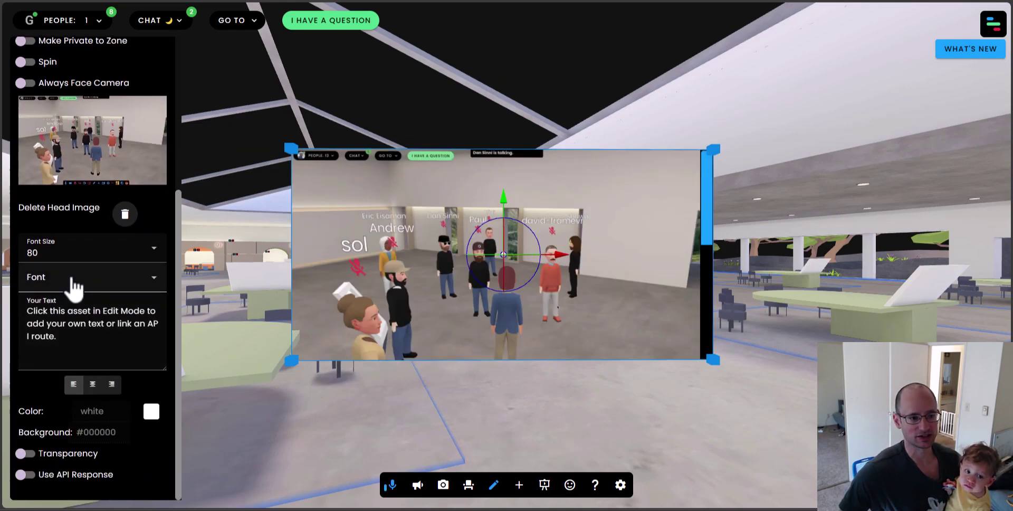
scroll(63, 277, up, 4)
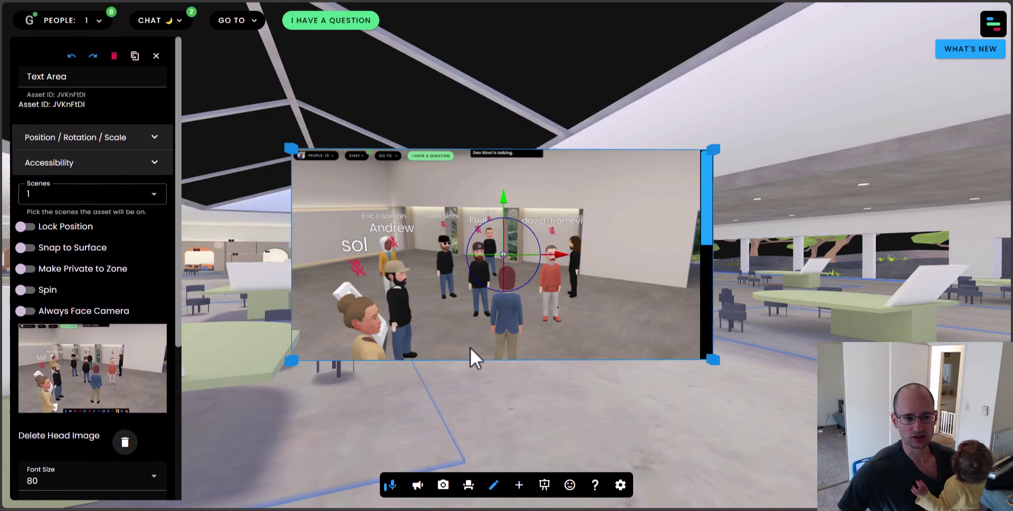
click(499, 393)
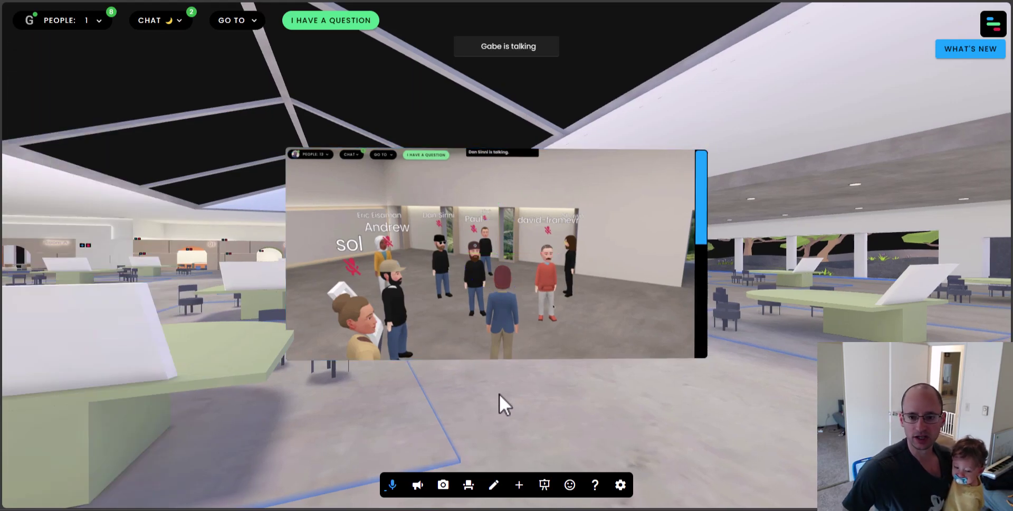
drag(701, 199, 700, 255)
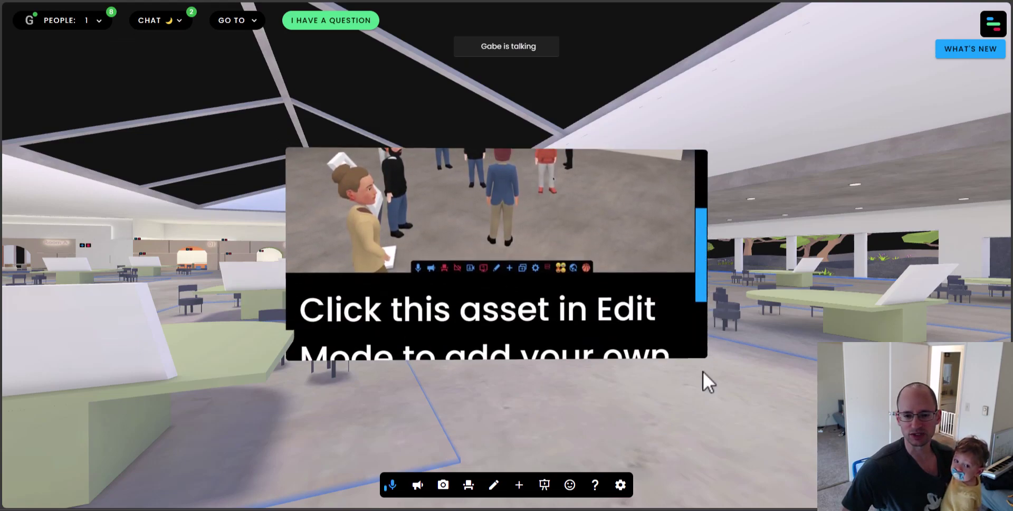
Step: Back away from the text area and turn toward the open floor beside the tables
key(d)
key(s)
key(s)
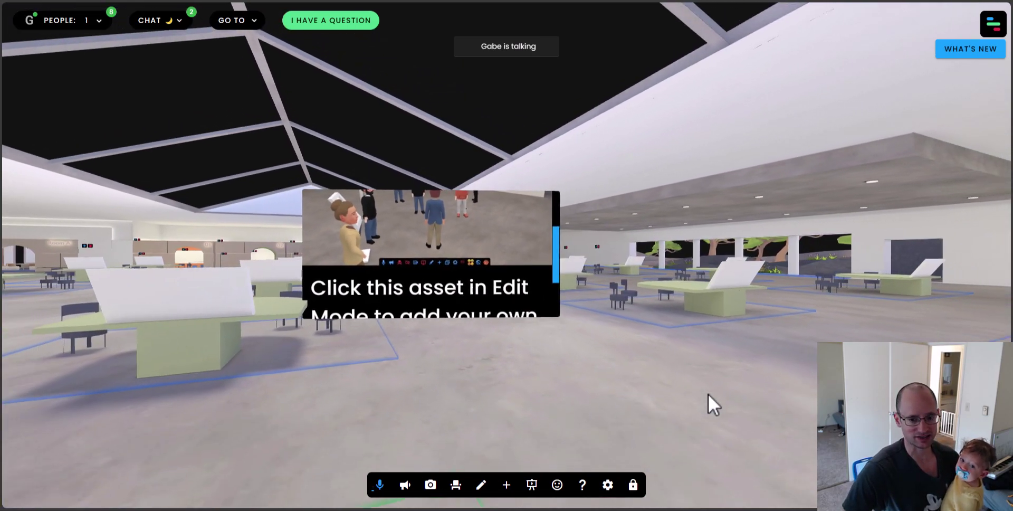
key(s)
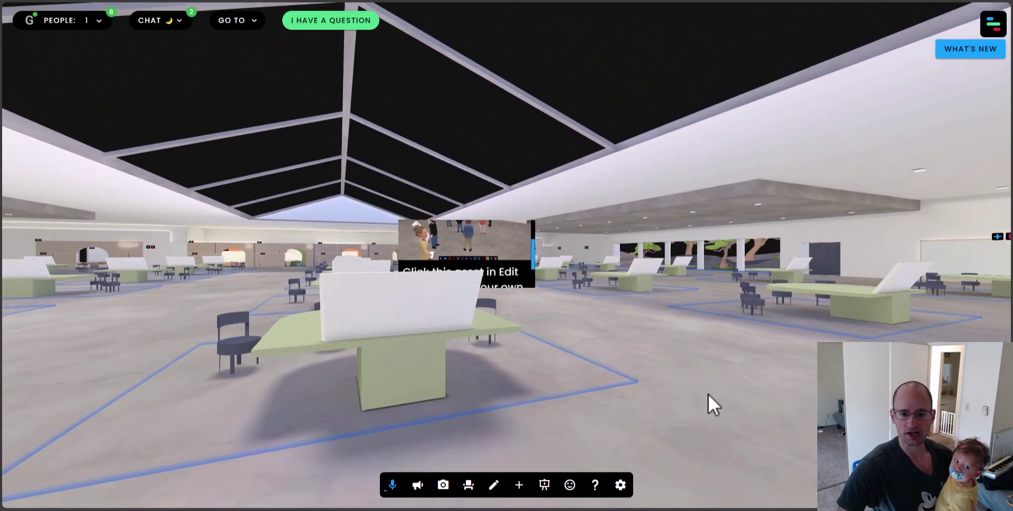
key(e)
key(e)
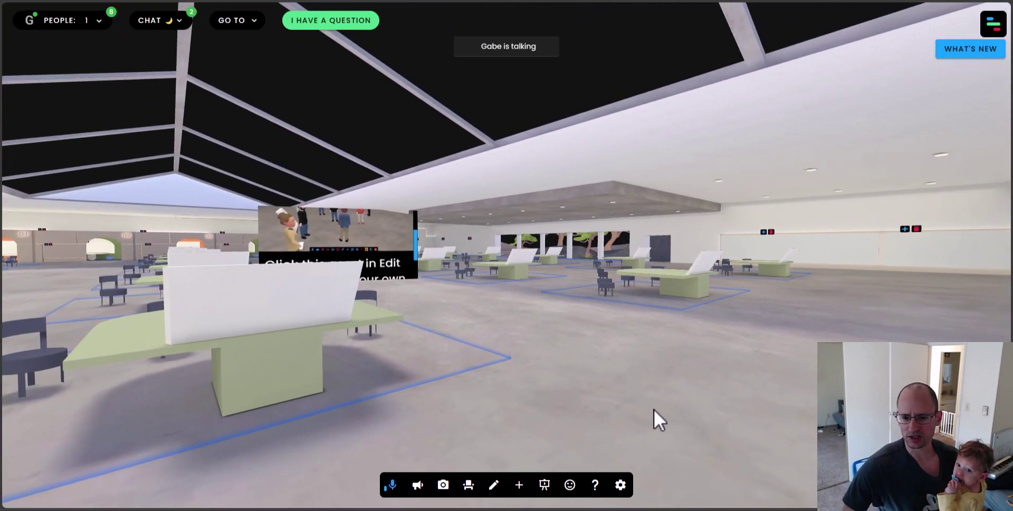
Step: Add the "babylon logo (1)" image from the inventory to the frame
click(993, 25)
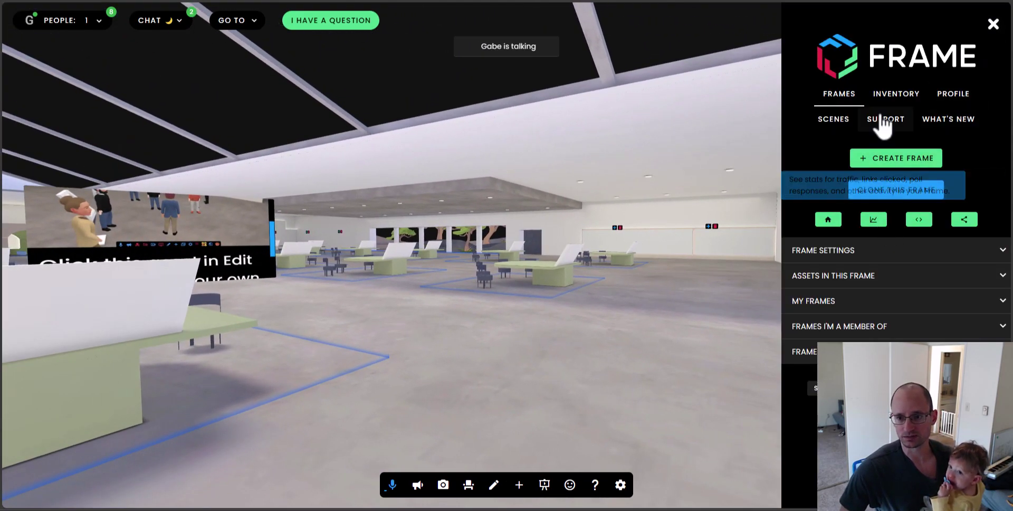
click(893, 96)
click(847, 284)
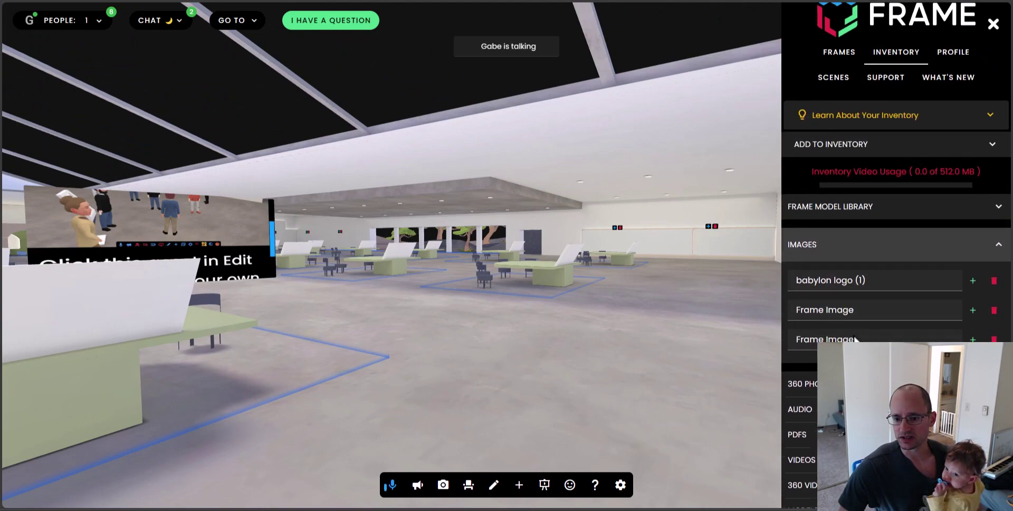
scroll(994, 219, down, 2)
click(974, 196)
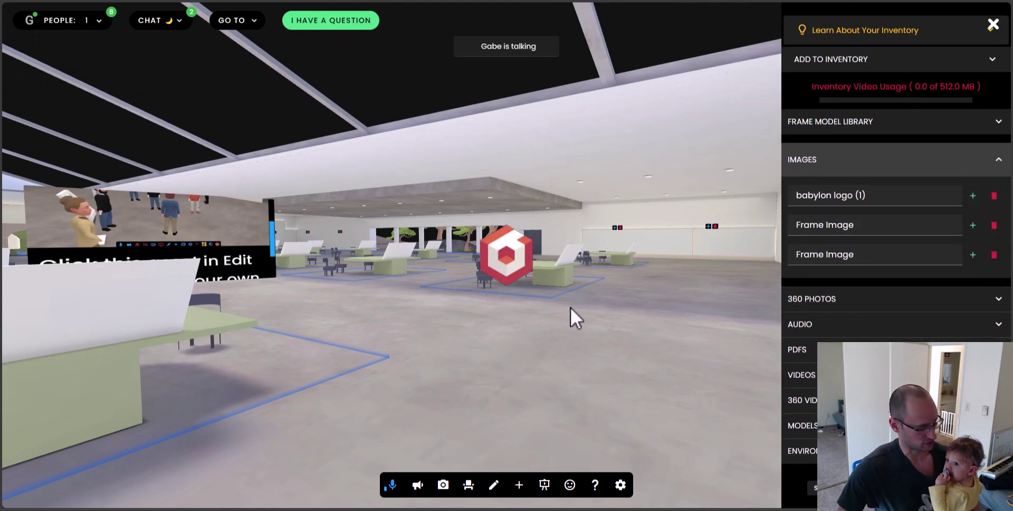
Step: Approach the placed logo, open it in the AI Image Editor, and expand the Reimagine options
key(w)
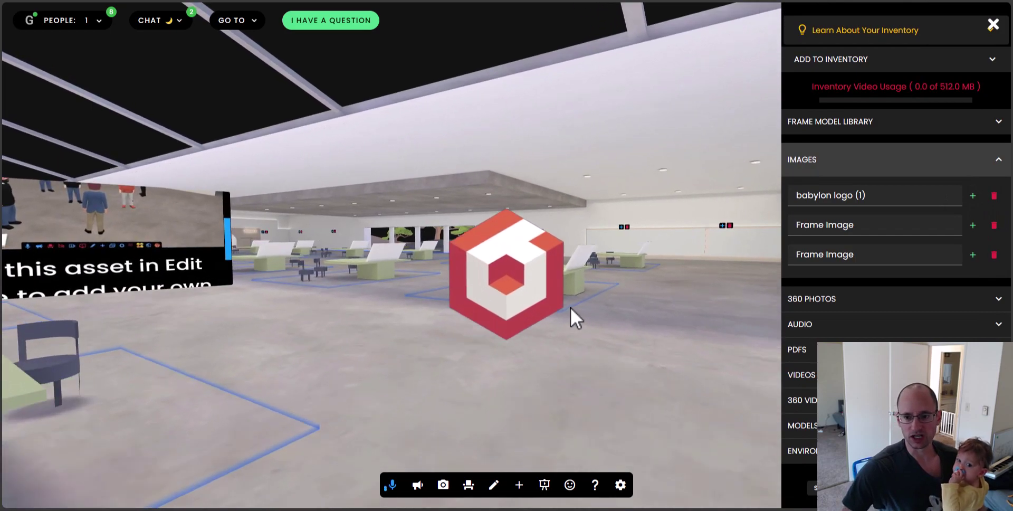
click(570, 307)
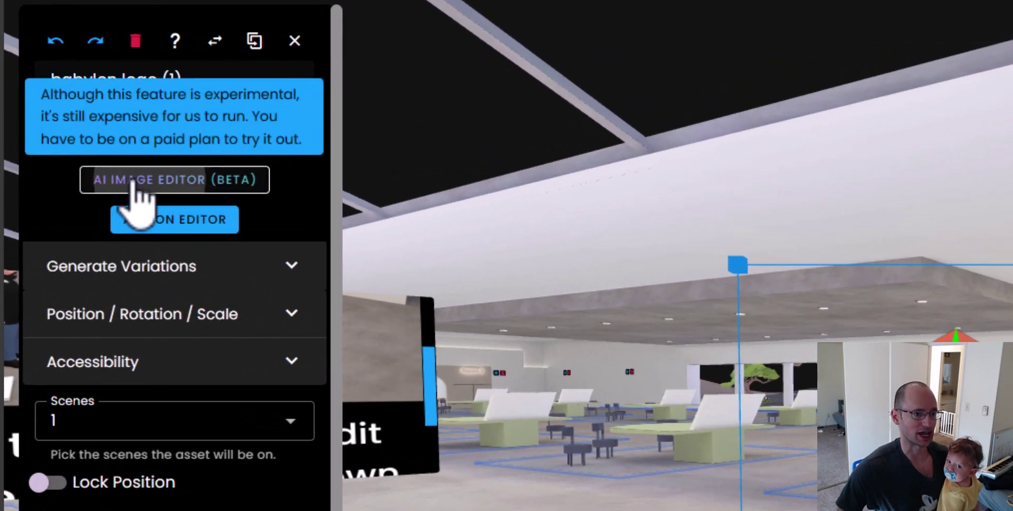
click(133, 182)
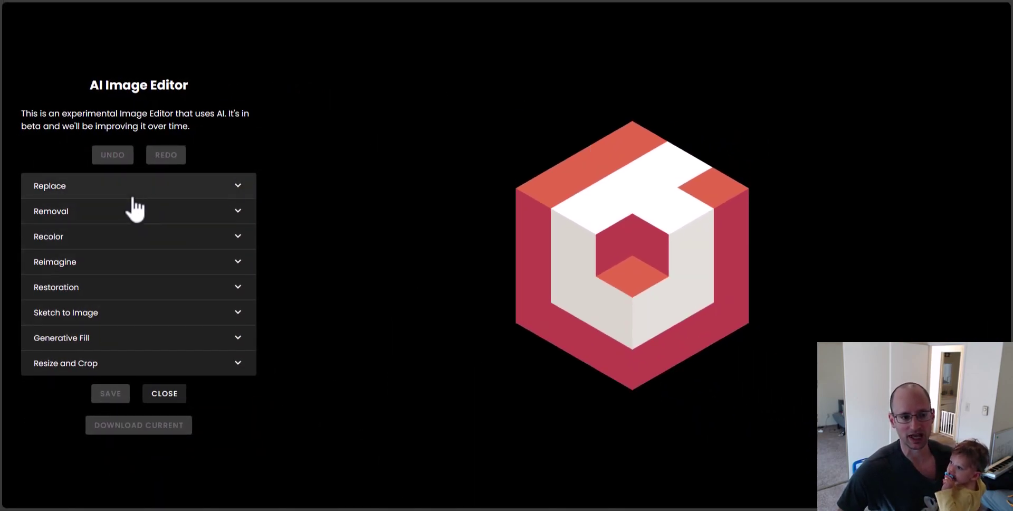
click(112, 260)
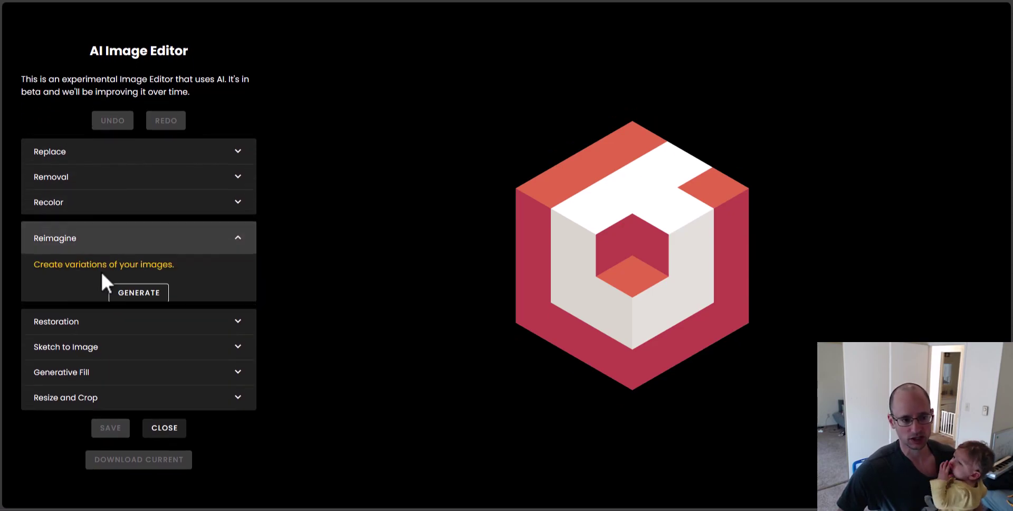
Step: Generate a Reimagine variation of the logo and close the AI Image Editor without saving it
click(138, 296)
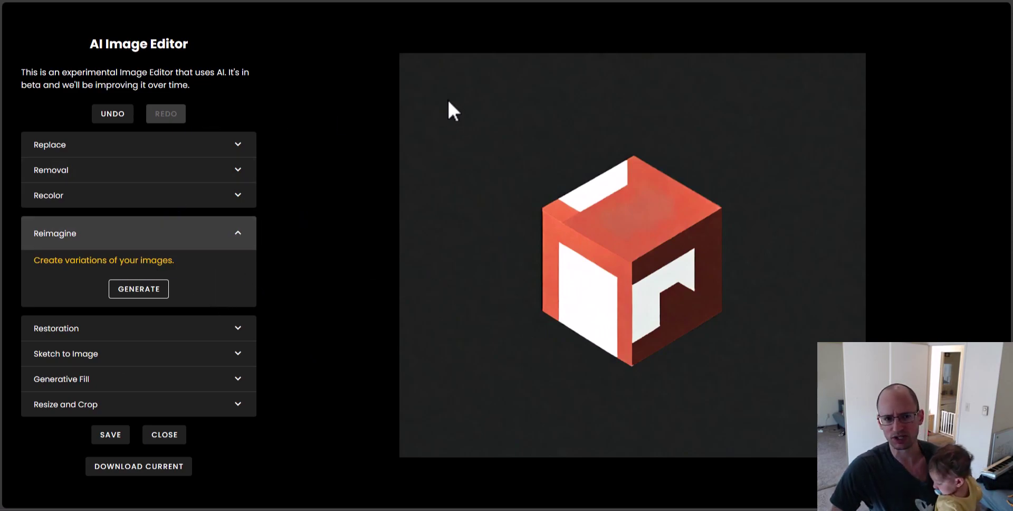
click(178, 444)
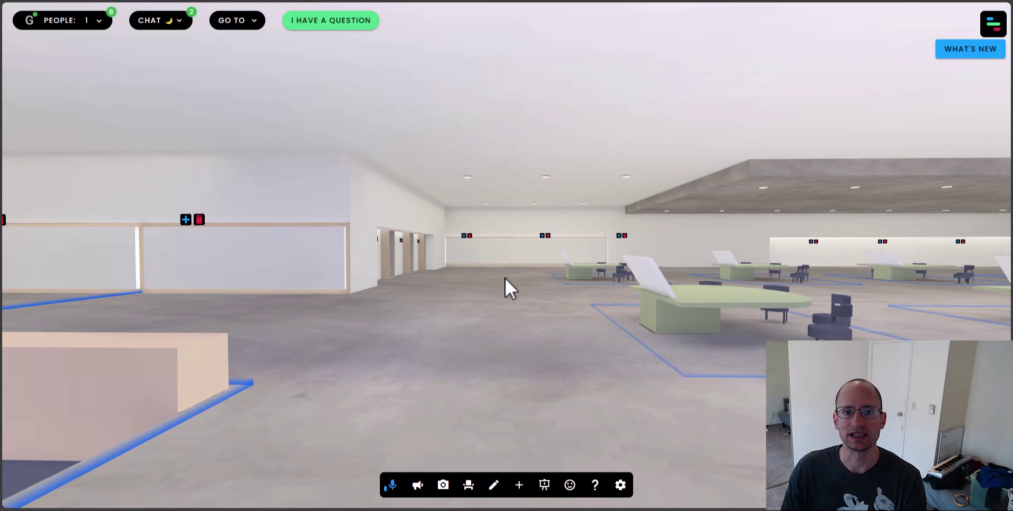
Step: Trigger the Balloons effect in the open hall and dismiss the effects picker
drag(505, 278, 505, 305)
key(s)
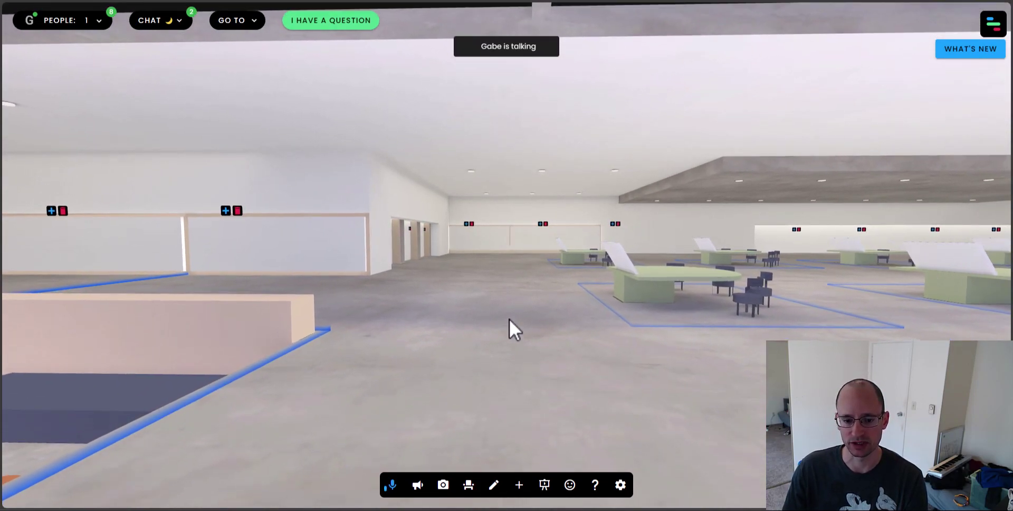
click(519, 485)
click(520, 485)
click(569, 485)
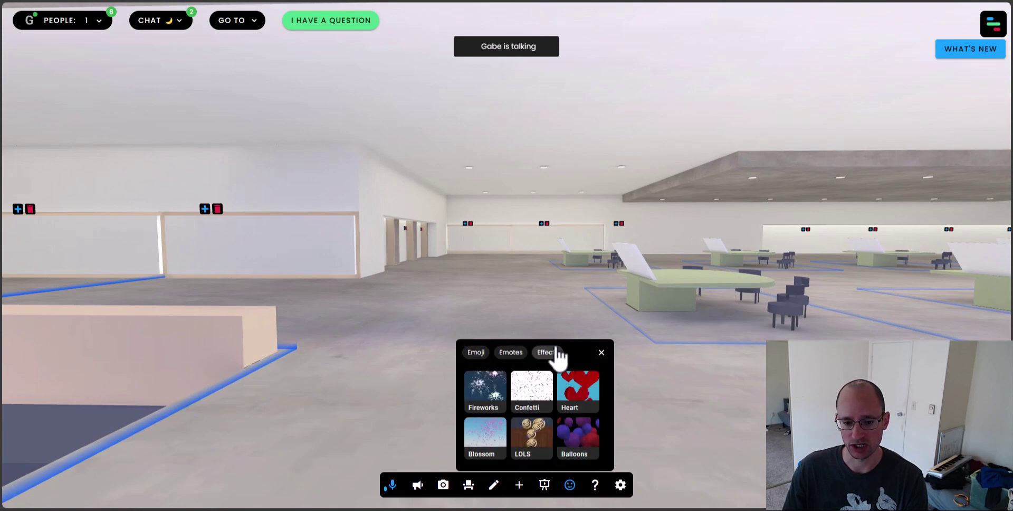
click(582, 452)
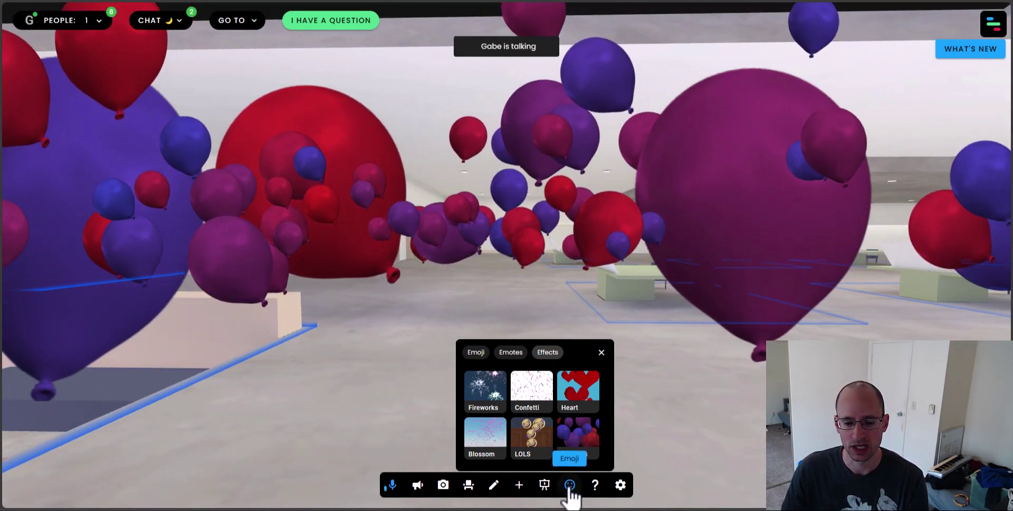
click(570, 485)
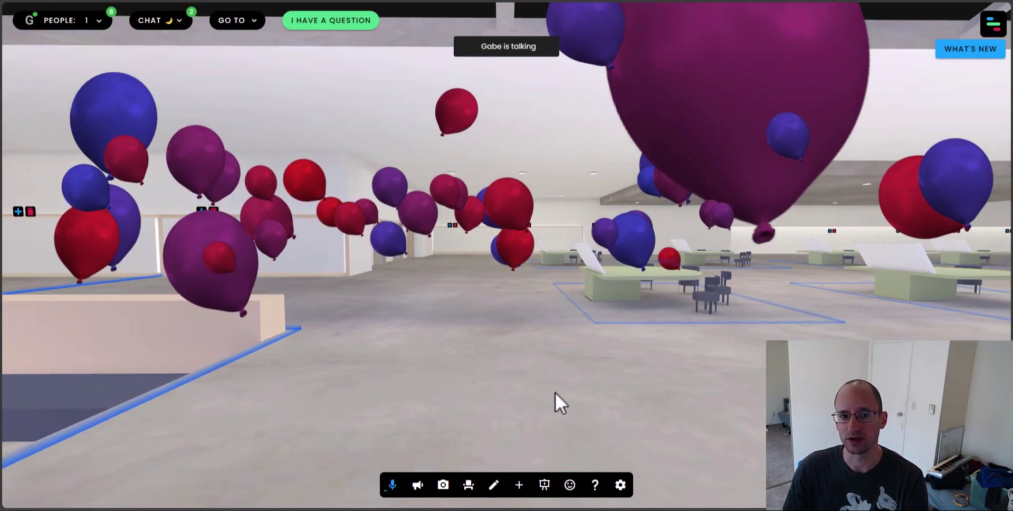
Step: Move across the hall and turn around until the tables and the placed logo are in view
key(w)
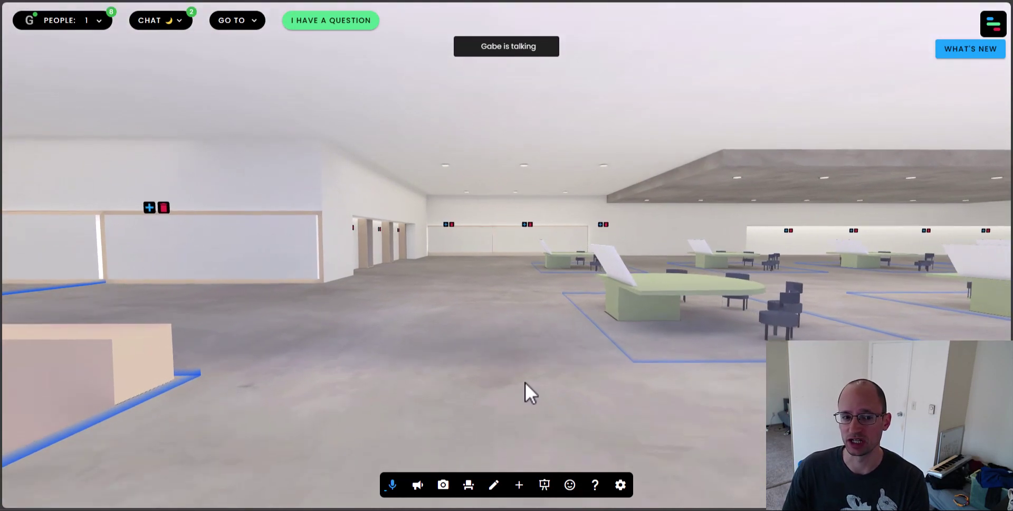
key(w)
drag(505, 373, 773, 351)
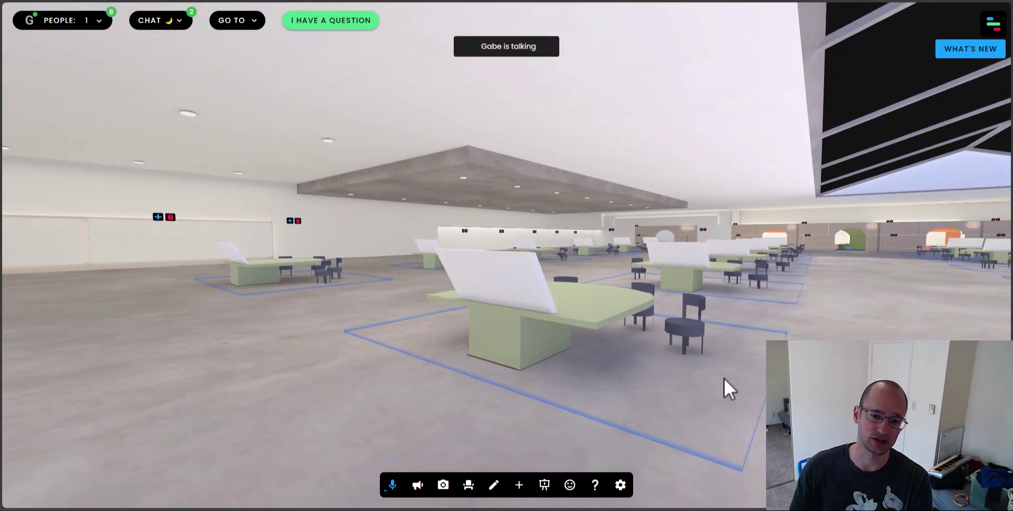
key(Right)
key(Right)
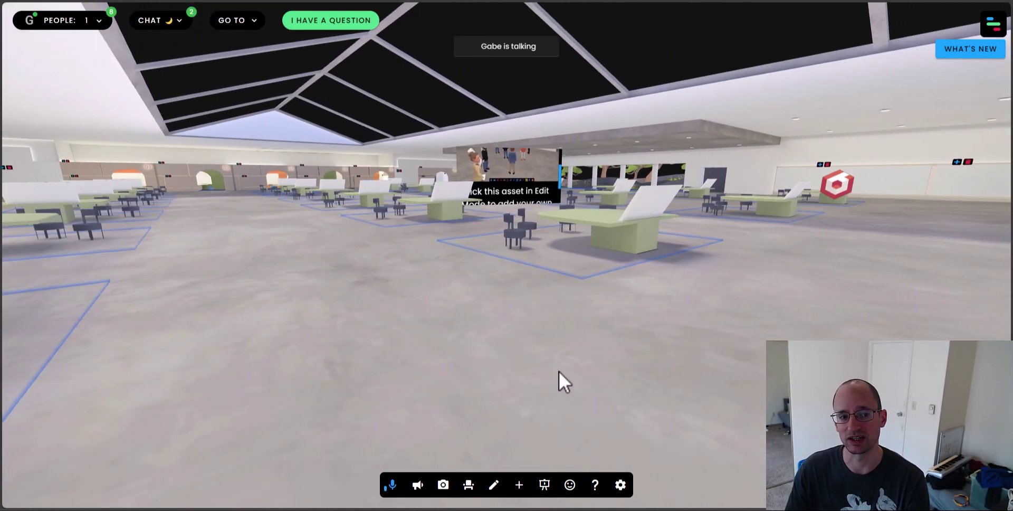
key(d)
key(w)
key(w)
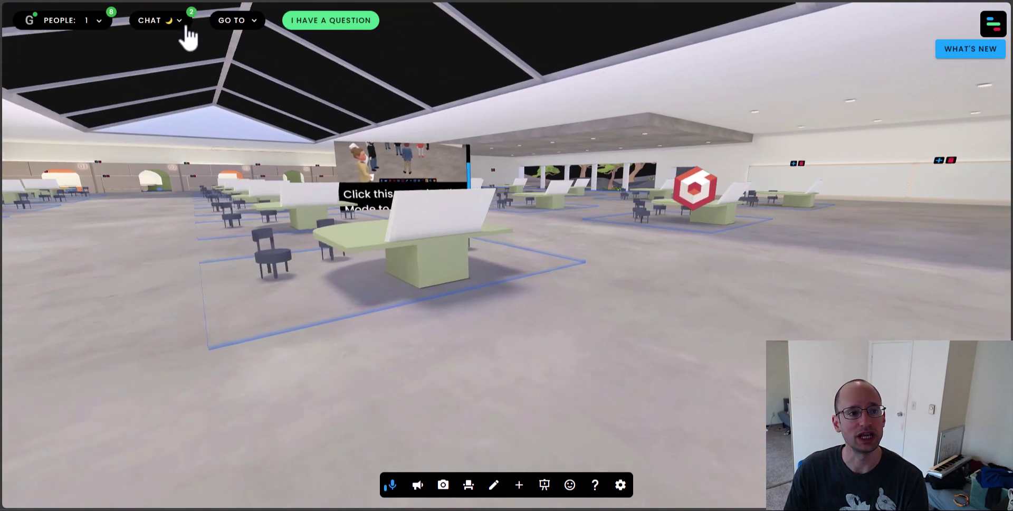
key(Right)
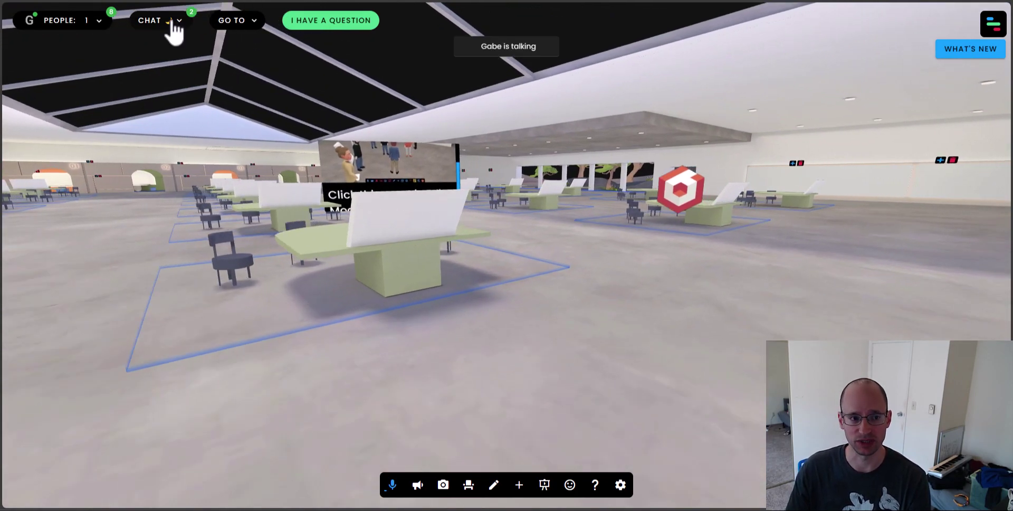
Step: Open the chat window, enlarge it upward, shrink it back to a low, wider shape, and close it
click(172, 24)
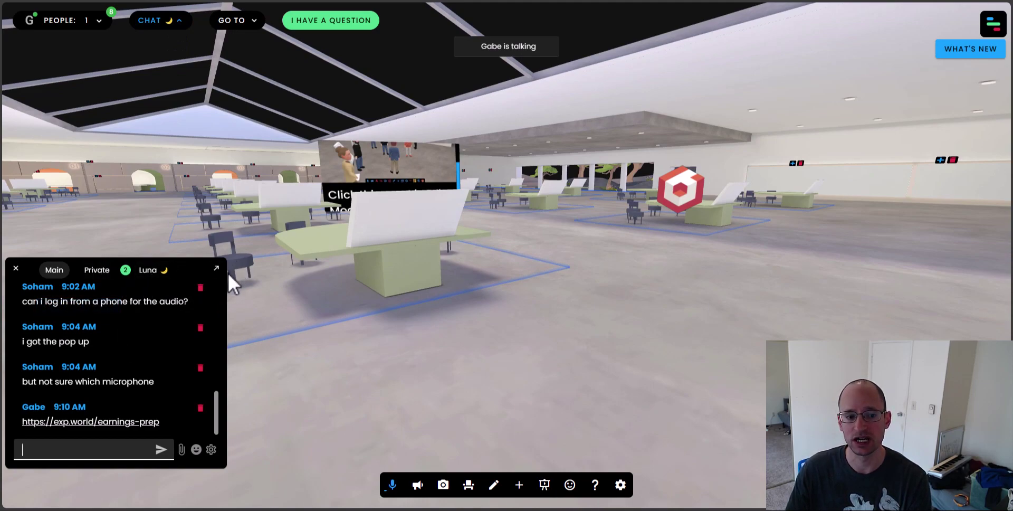
drag(216, 269, 258, 48)
drag(262, 79, 254, 318)
drag(248, 287, 291, 288)
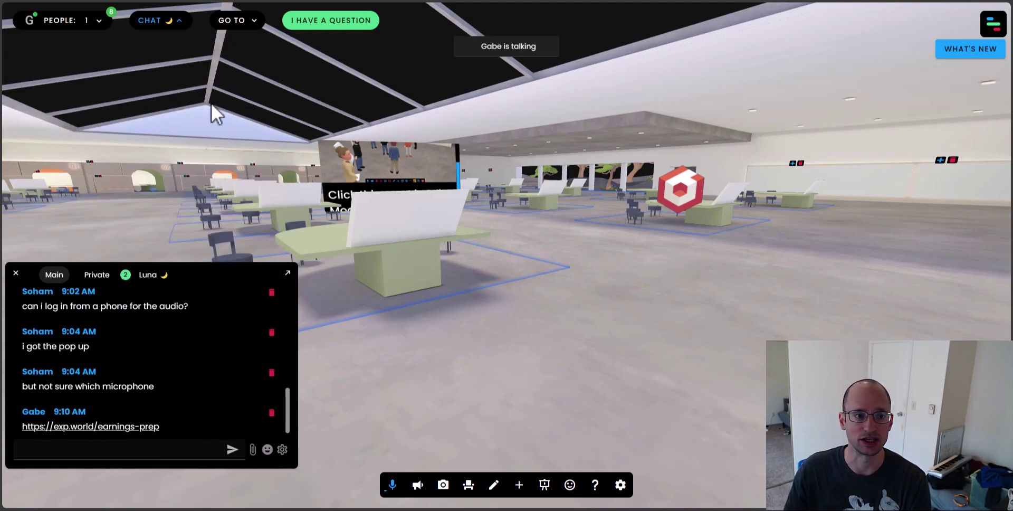
click(175, 28)
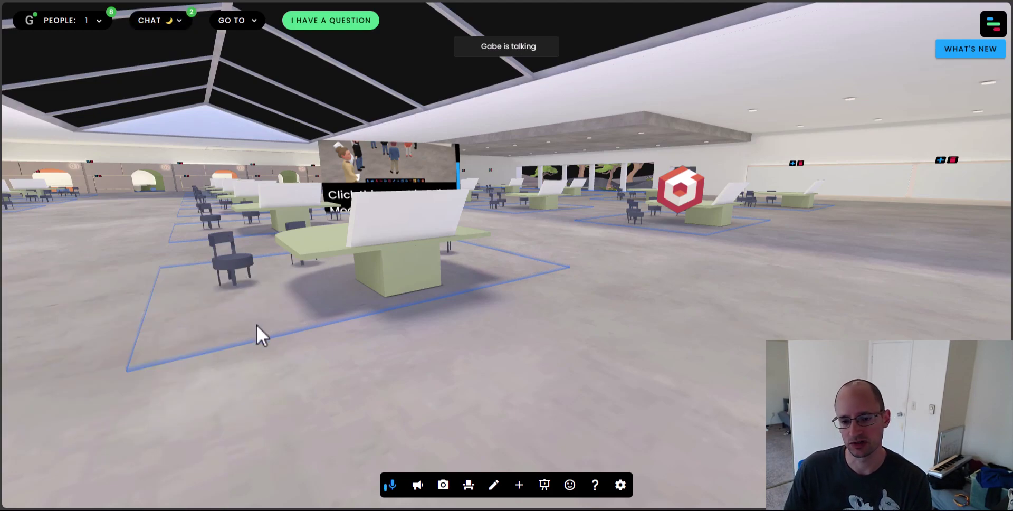
Step: Turn the view toward the placed logo and the seating area with the round white table
drag(257, 325, 468, 333)
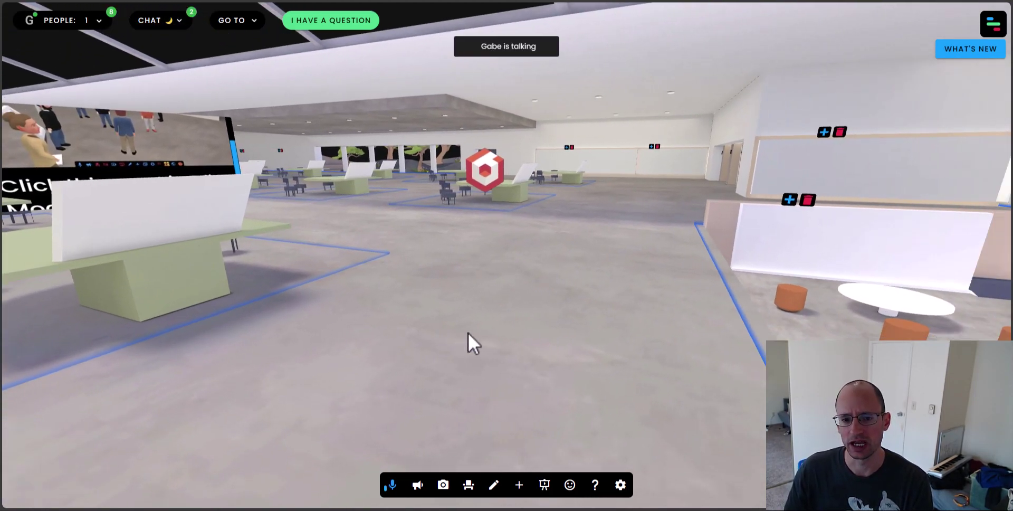